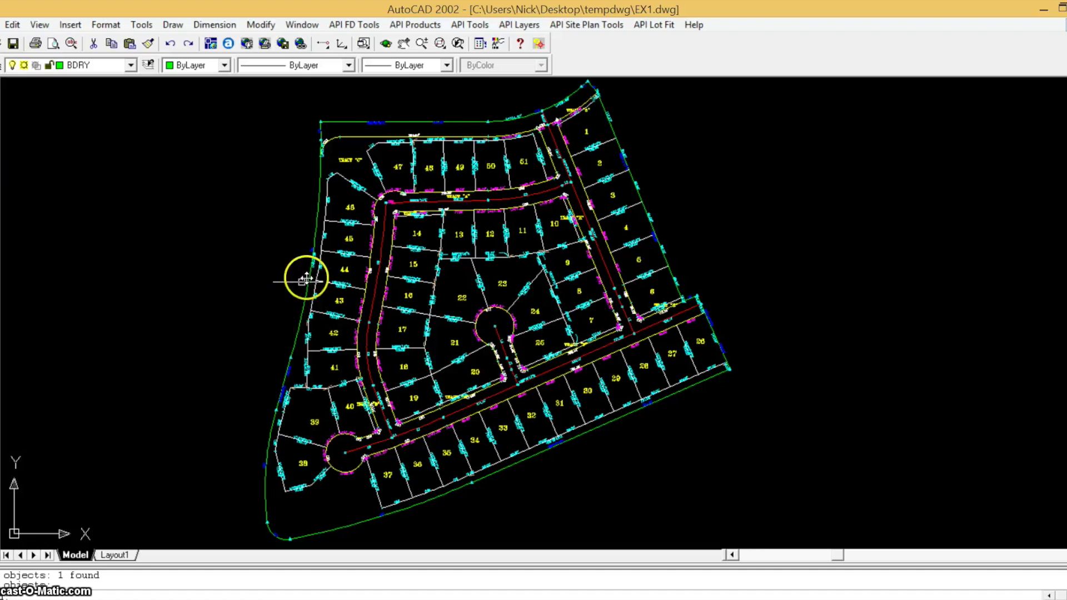
# Make the curve number layer current by matching the existing C55 label behind lot 45
pyautogui.scroll(4, 325, 252)
pyautogui.moveTo(325, 251); pyautogui.dragTo(302, 326, button='middle')
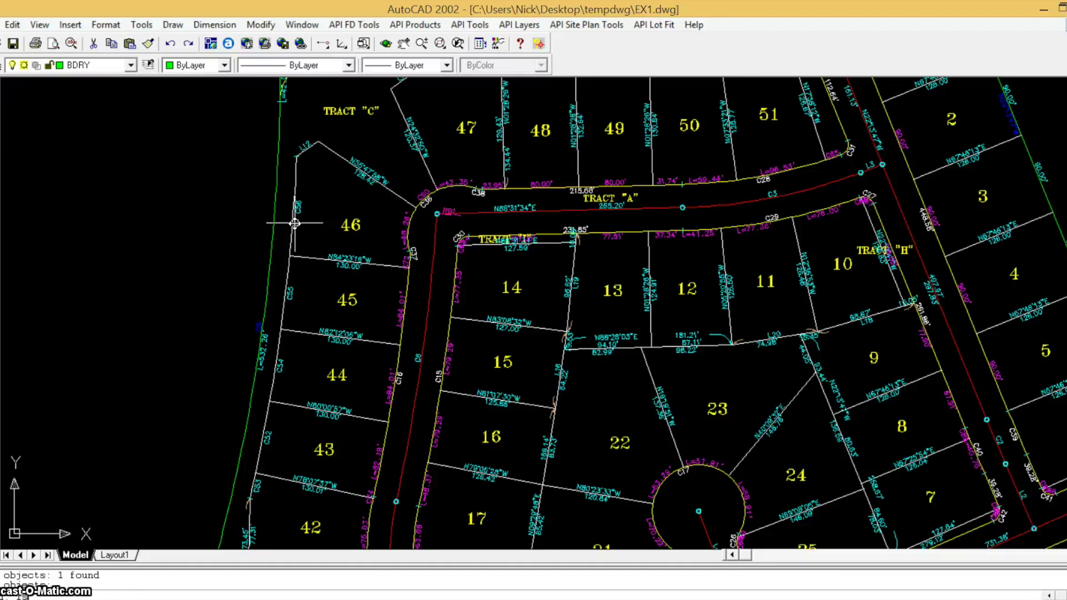
pyautogui.write('ls')
pyautogui.press('Return')
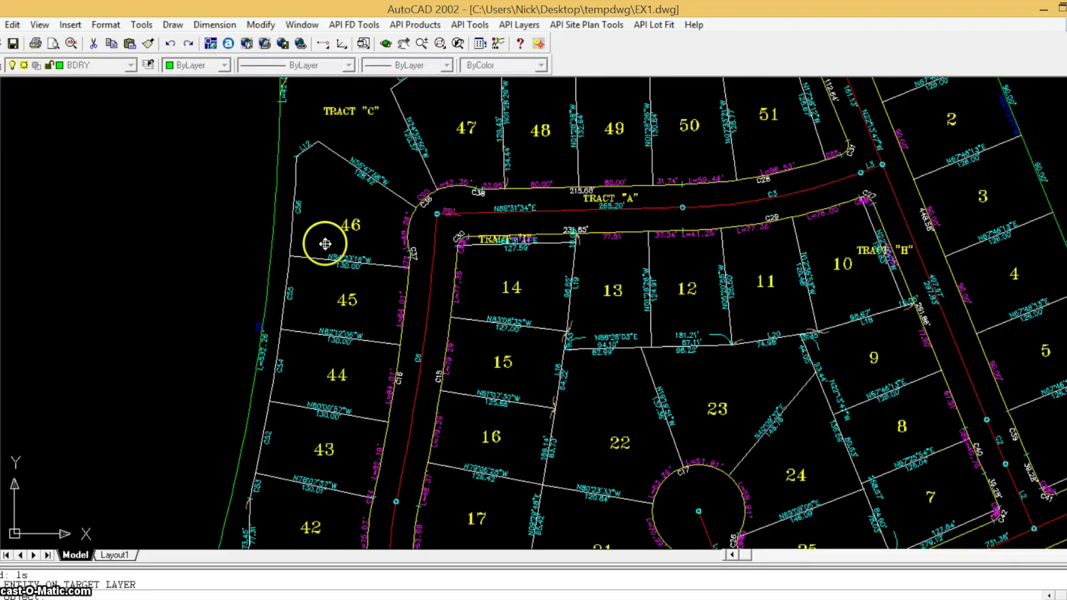
pyautogui.click(291, 290)
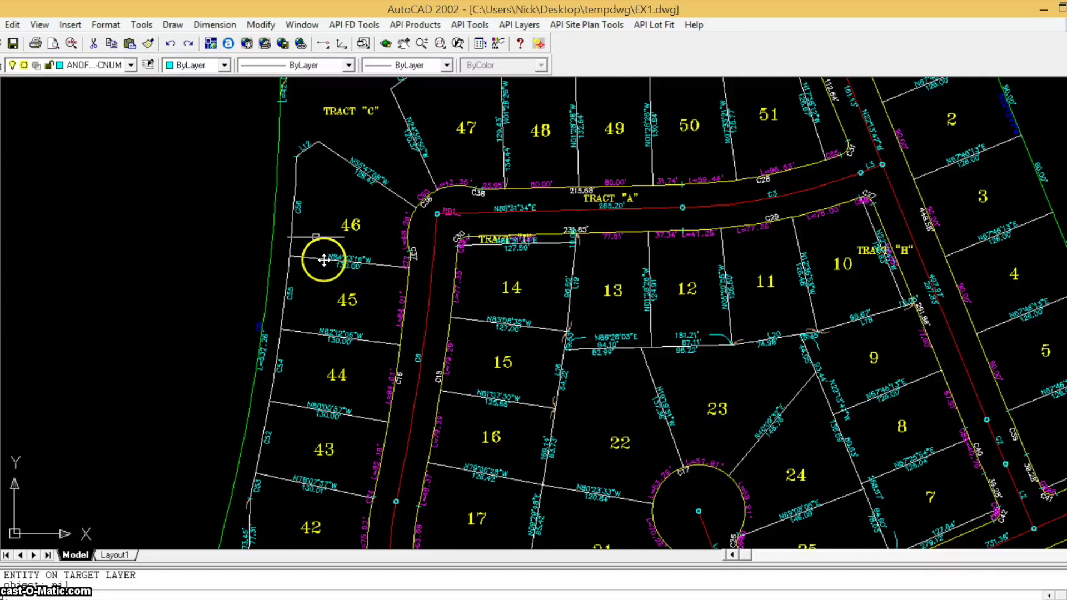
# Label the rear curve of lots 43 to 46 with Curve Label, using offset 1.50, text height 5.00, prefix C and scale FP
pyautogui.click(354, 25)
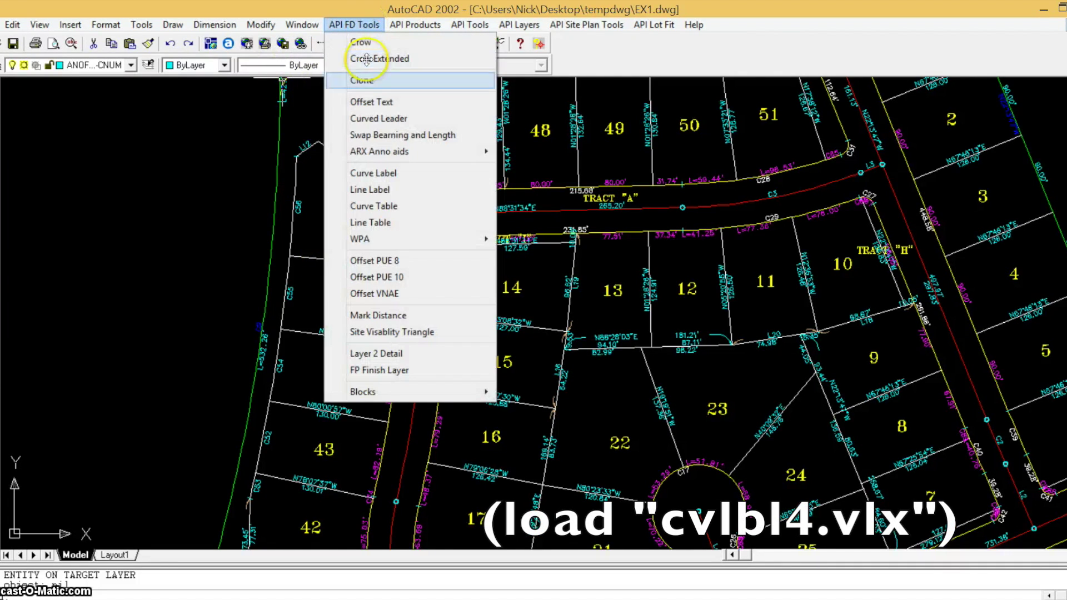
pyautogui.click(384, 172)
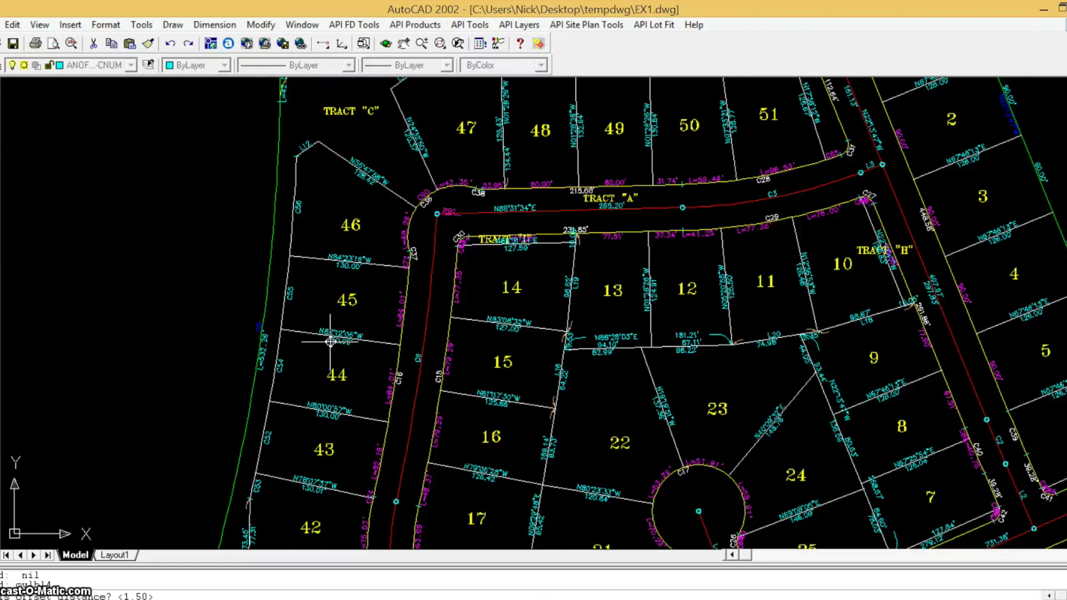
pyautogui.press('Return')
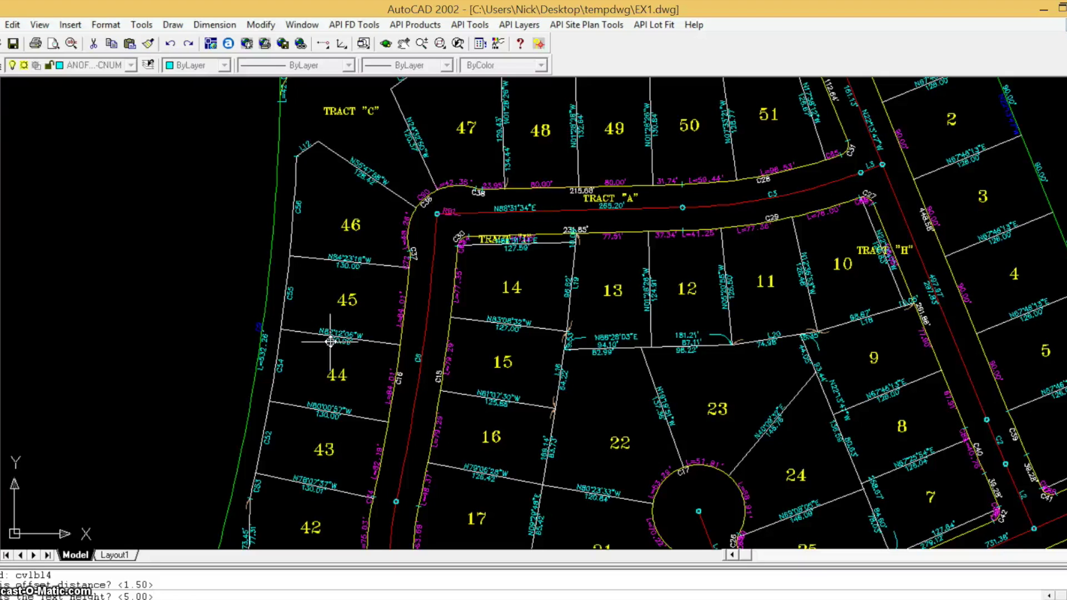
pyautogui.press('Return')
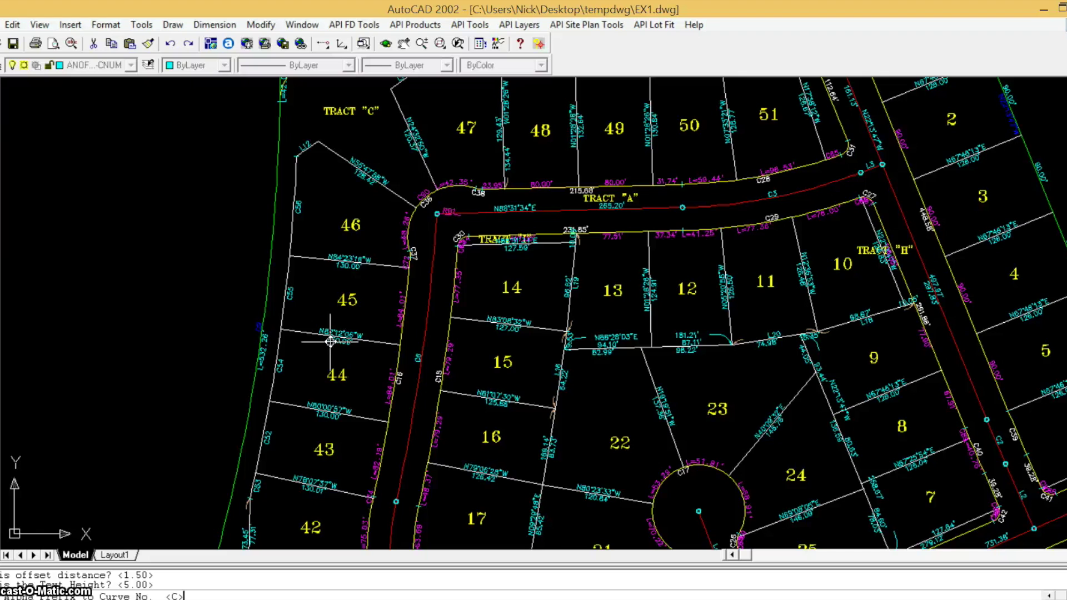
pyautogui.press('Return')
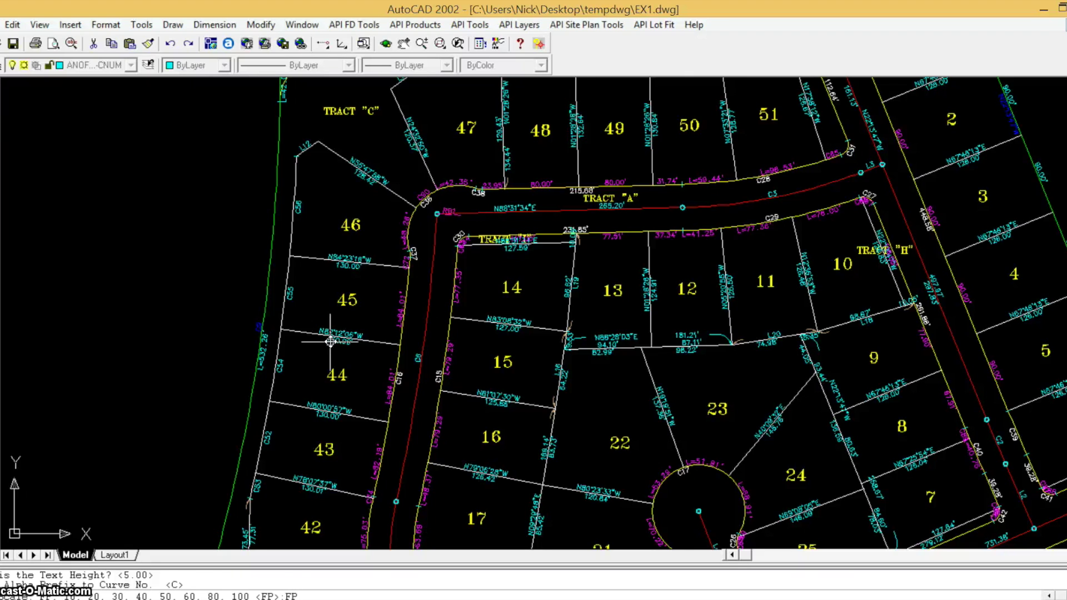
pyautogui.press('Return')
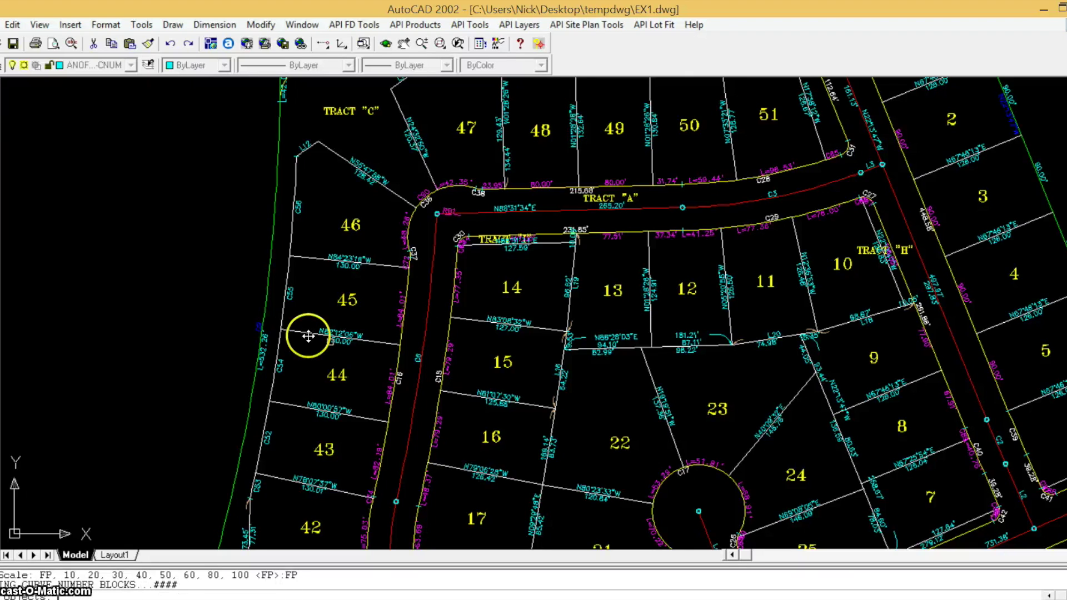
pyautogui.click(276, 339)
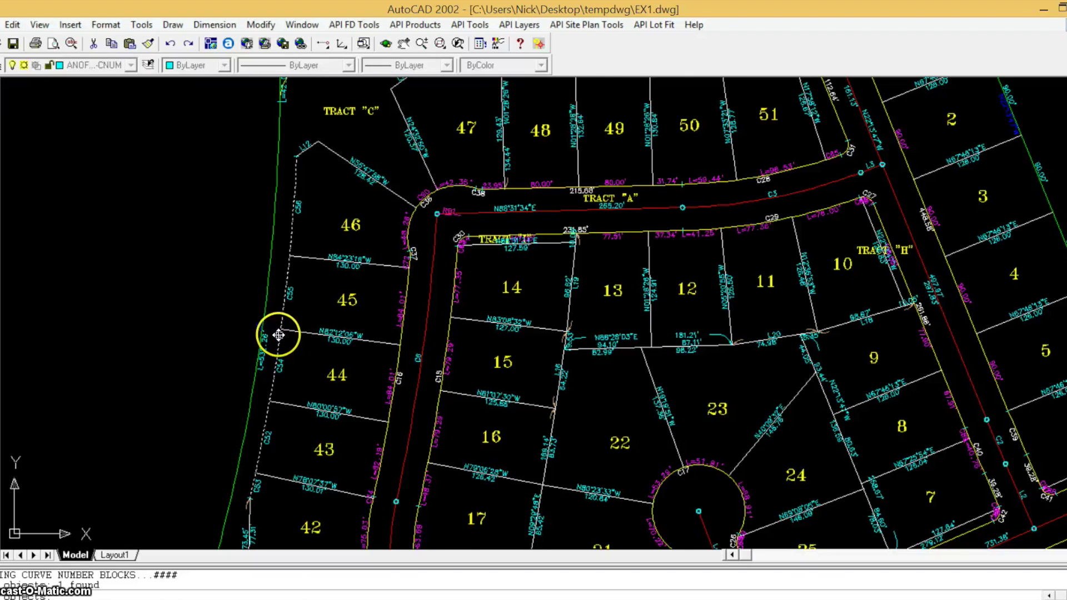
pyautogui.click(239, 315)
pyautogui.scroll(4, 266, 329)
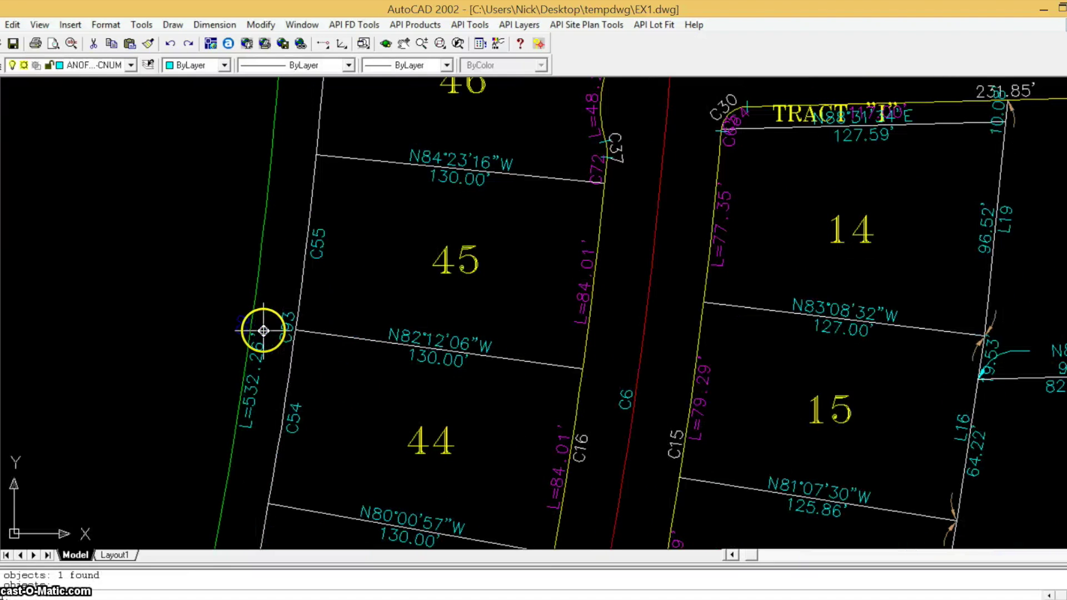
pyautogui.press('Escape')
pyautogui.press('Escape')
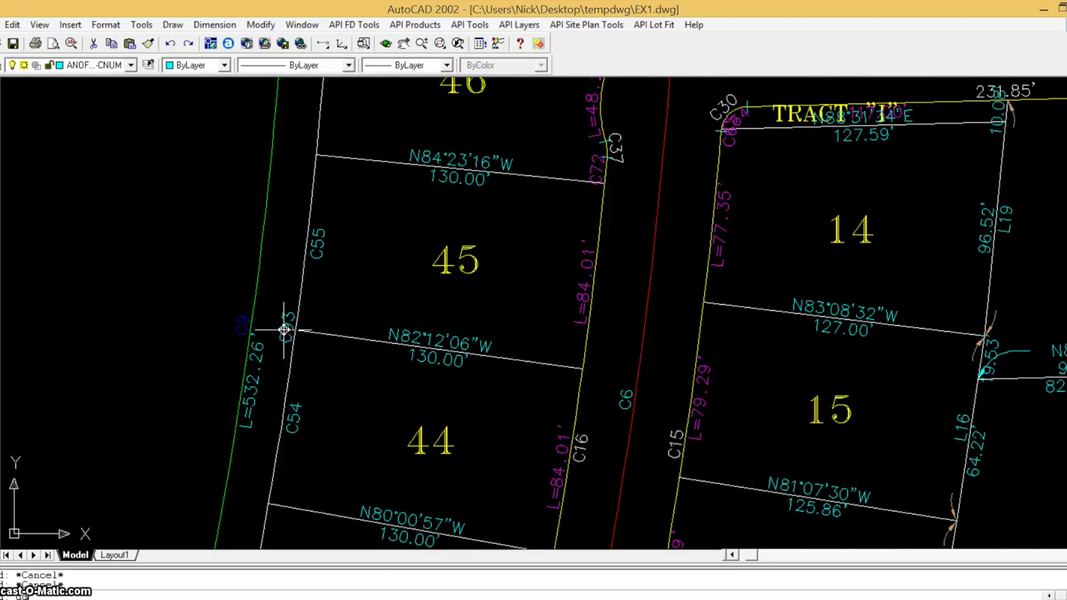
# Inspect the block attributes of the C93 curve label, leaving them unedited
pyautogui.doubleClick(284, 330)
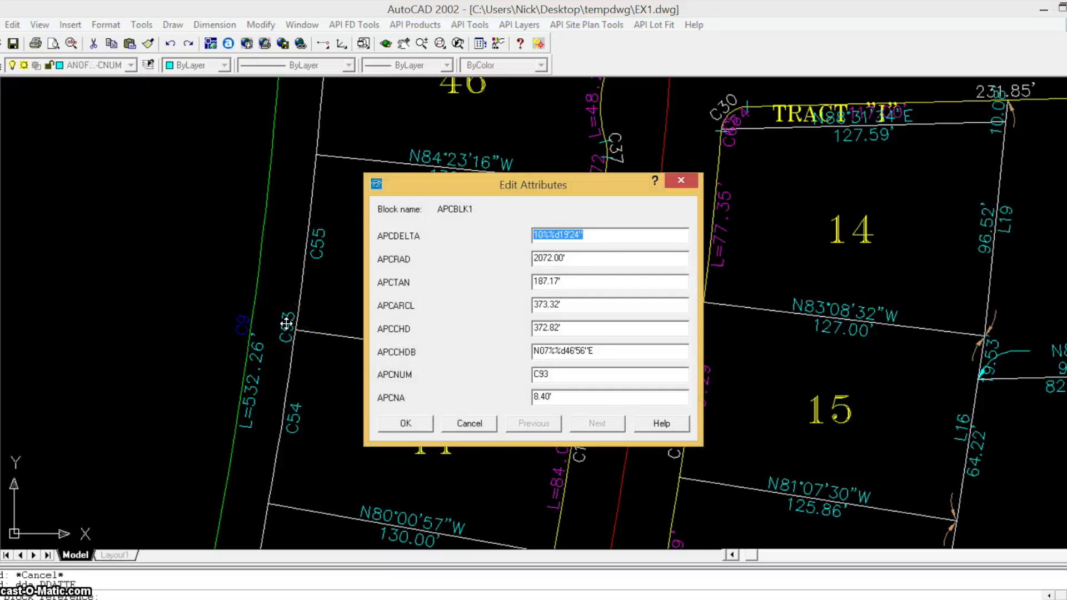
pyautogui.click(467, 424)
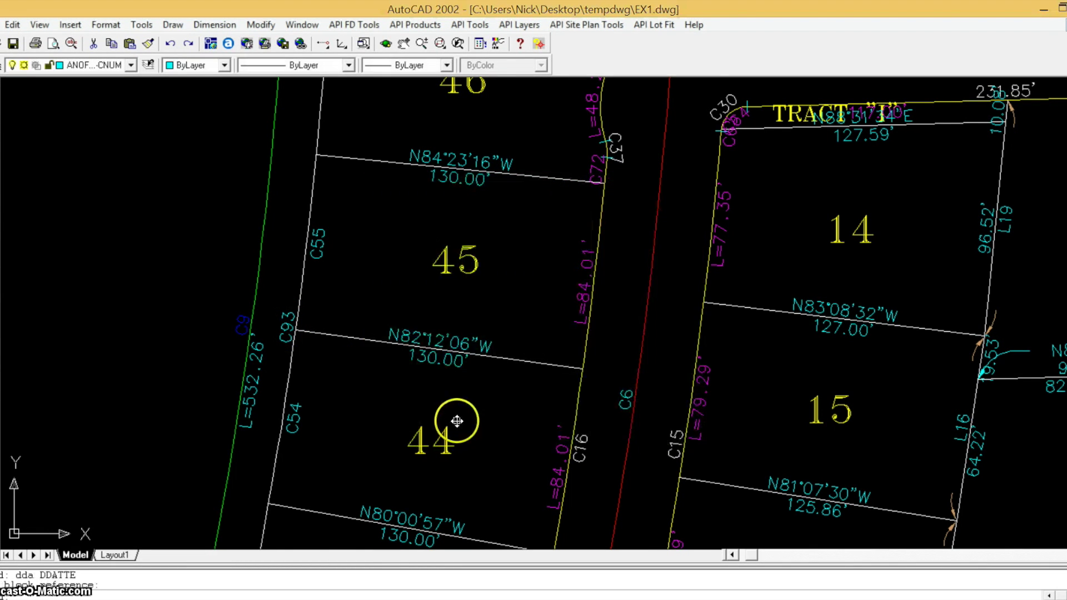
pyautogui.scroll(-3, 438, 393)
pyautogui.moveTo(415, 405); pyautogui.dragTo(444, 352, button='middle')
pyautogui.scroll(-2, 444, 352)
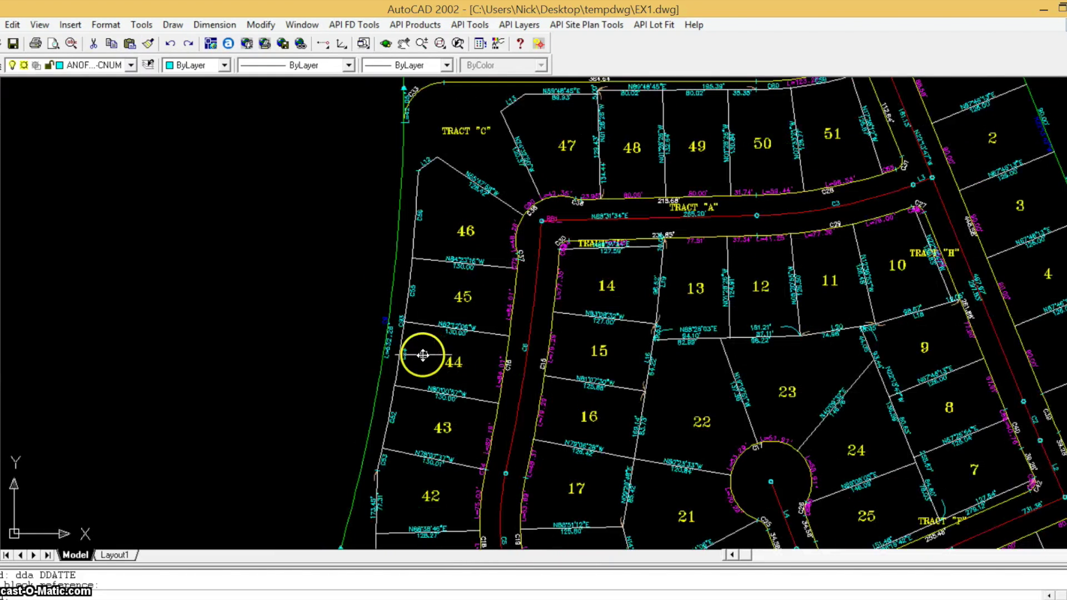
pyautogui.press('Escape')
pyautogui.press('Escape')
# Erase the C54 and C93 curve labels behind lots 44 and 45
pyautogui.scroll(3, 420, 359)
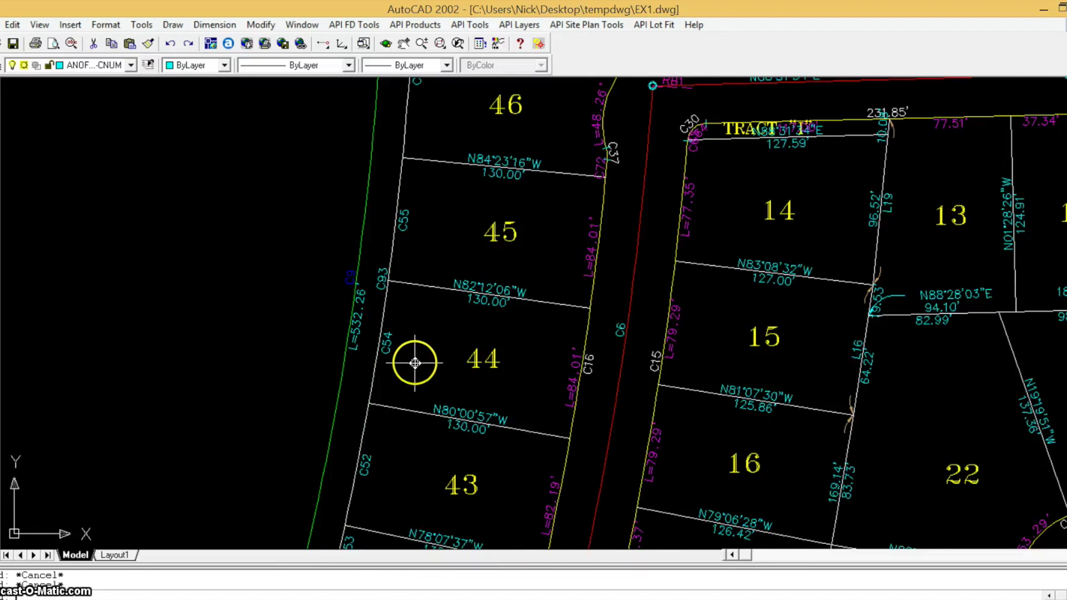
pyautogui.write('e')
pyautogui.press('Return')
pyautogui.click(387, 346)
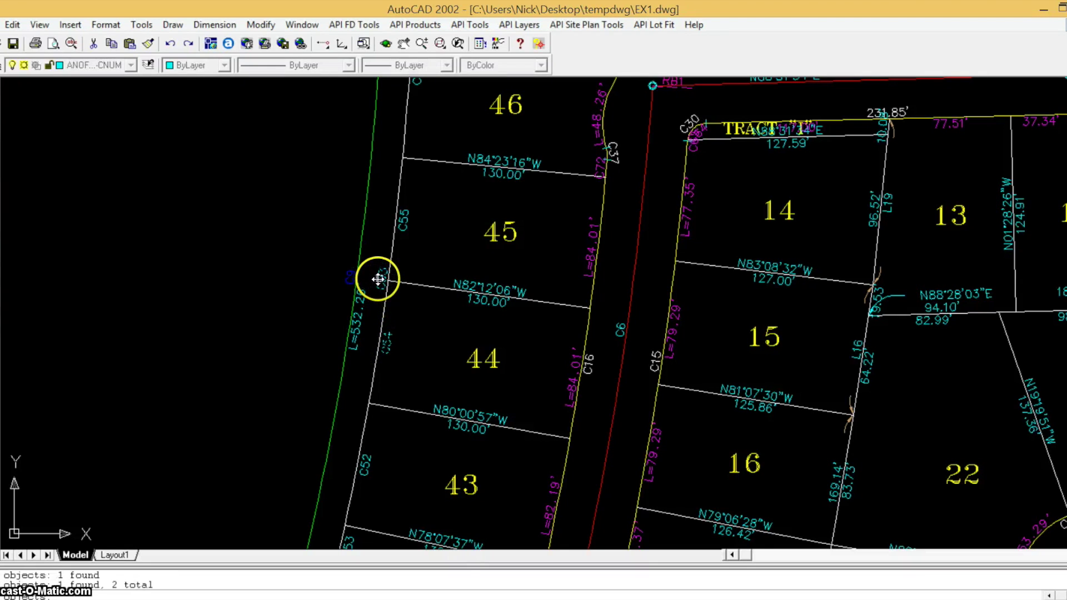
pyautogui.press('Return')
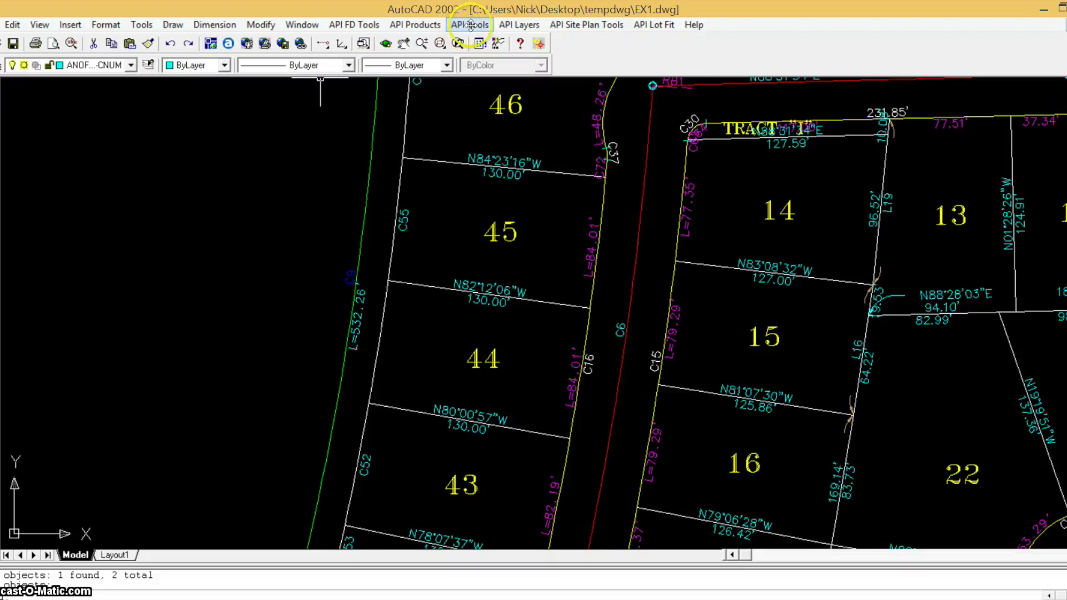
# Relabel the rear curve at lot 44 with Curve Label on its outer side, with offset 1.50, text height 5.00, prefix C and scale FP
pyautogui.click(354, 24)
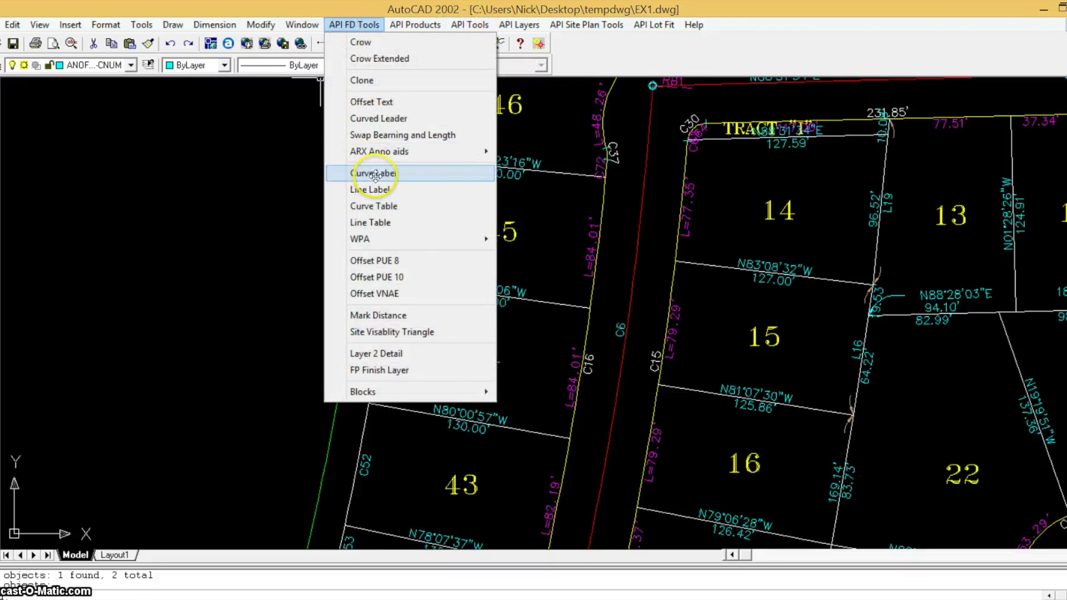
pyautogui.click(375, 174)
pyautogui.press('Return')
pyautogui.press('Return')
pyautogui.press('Return')
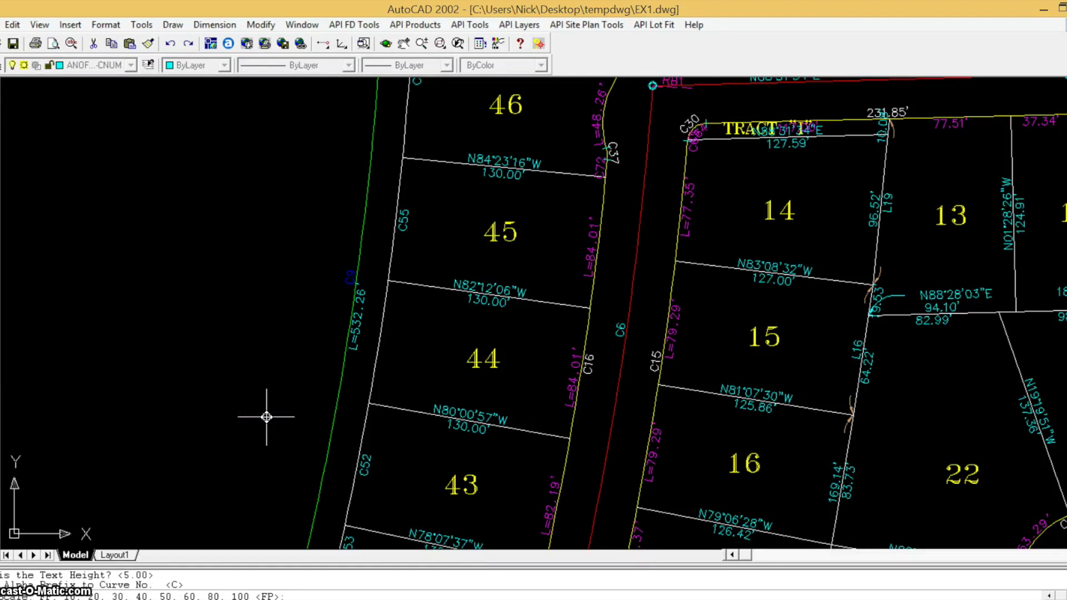
pyautogui.write('FP')
pyautogui.press('Return')
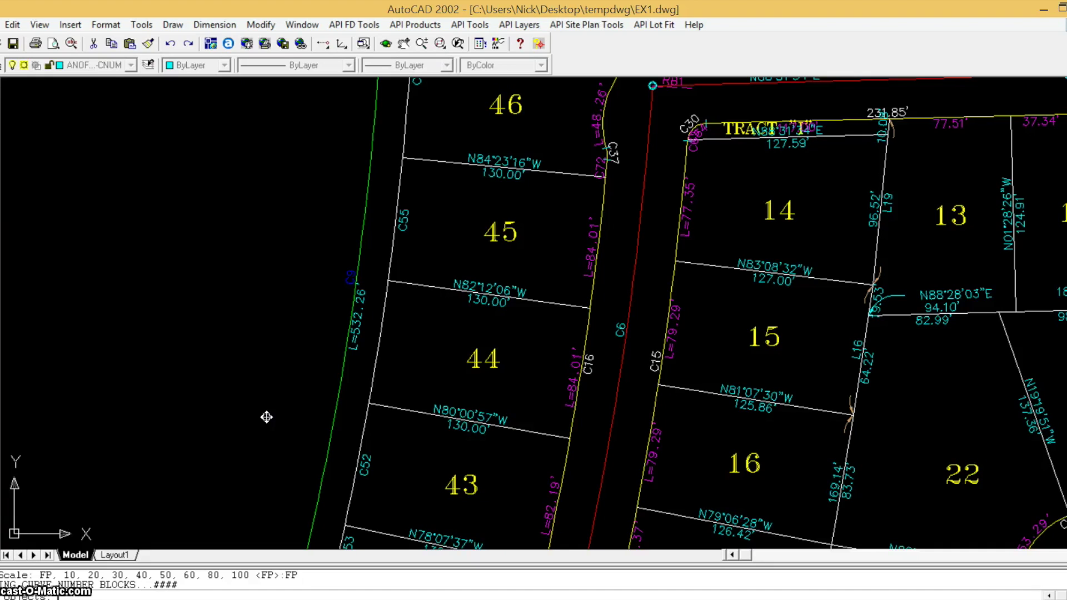
pyautogui.click(365, 363)
pyautogui.press('Return')
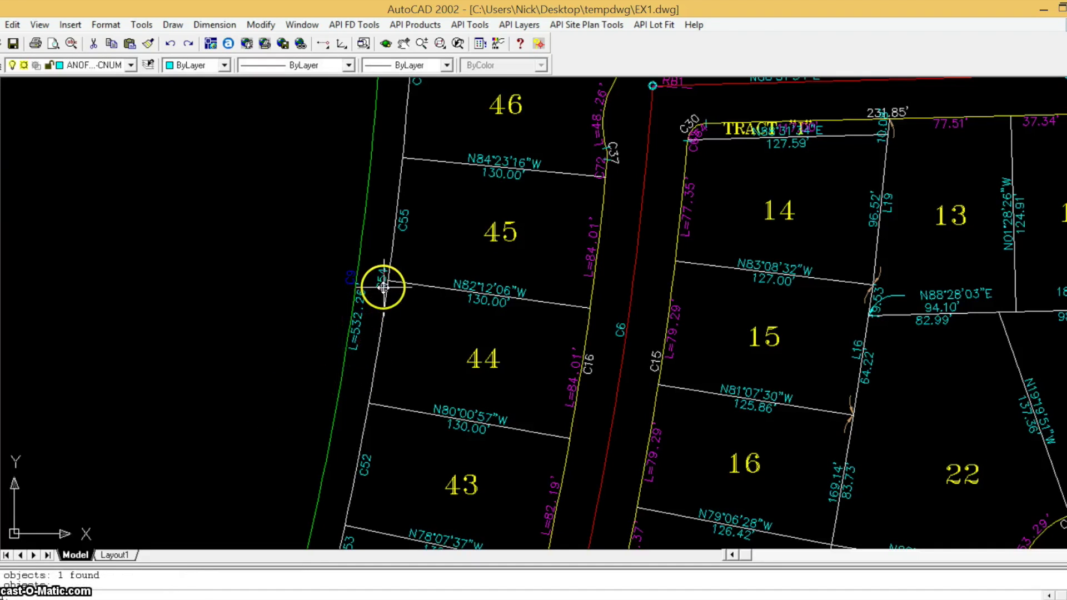
pyautogui.moveTo(381, 312); pyautogui.dragTo(391, 266, button='middle')
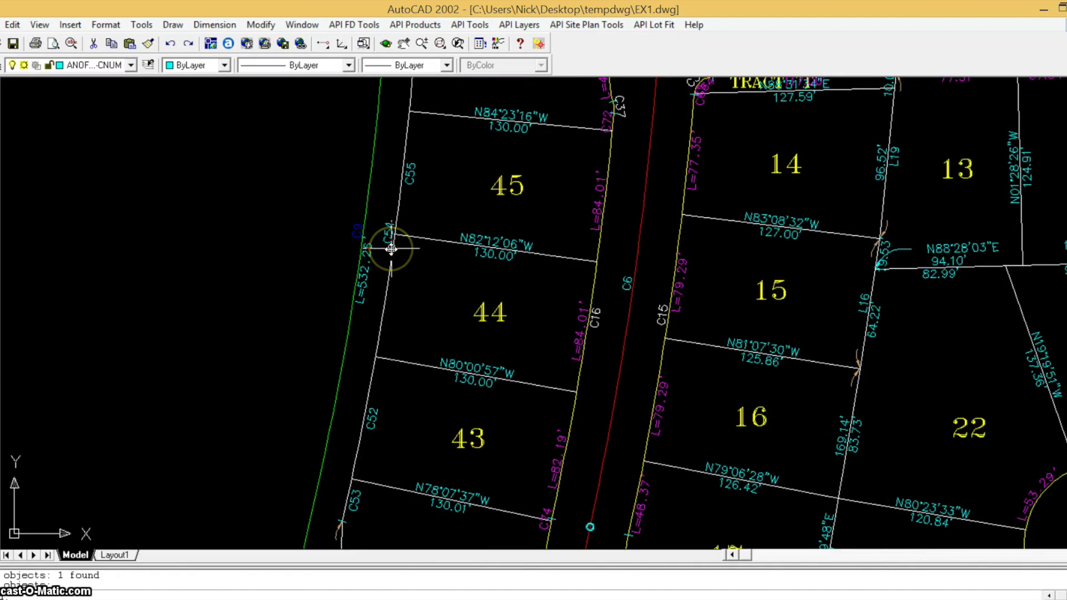
pyautogui.scroll(-2, 433, 262)
pyautogui.moveTo(434, 262); pyautogui.dragTo(424, 312, button='middle')
pyautogui.press('Escape')
pyautogui.press('Escape')
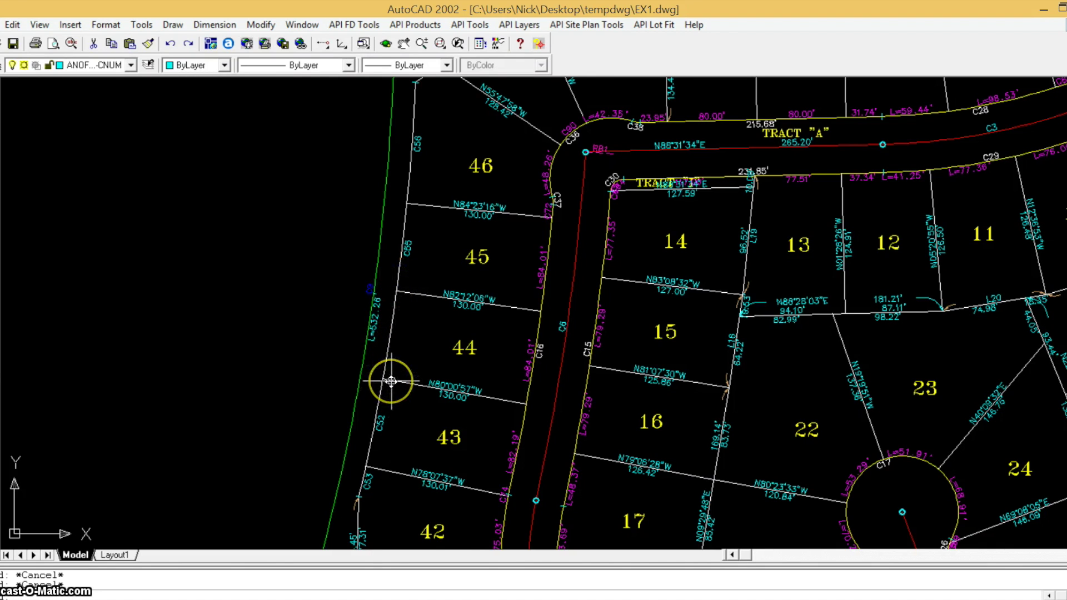
# Erase the N24°32'50"W bearing and 120.37' distance labels on lot 47's slanted boundary line beside Tract "C"
pyautogui.moveTo(422, 250)
pyautogui.mouseDown(button='middle')
pyautogui.moveTo(426, 289)
pyautogui.moveTo(364, 405)
pyautogui.mouseUp(button='middle')
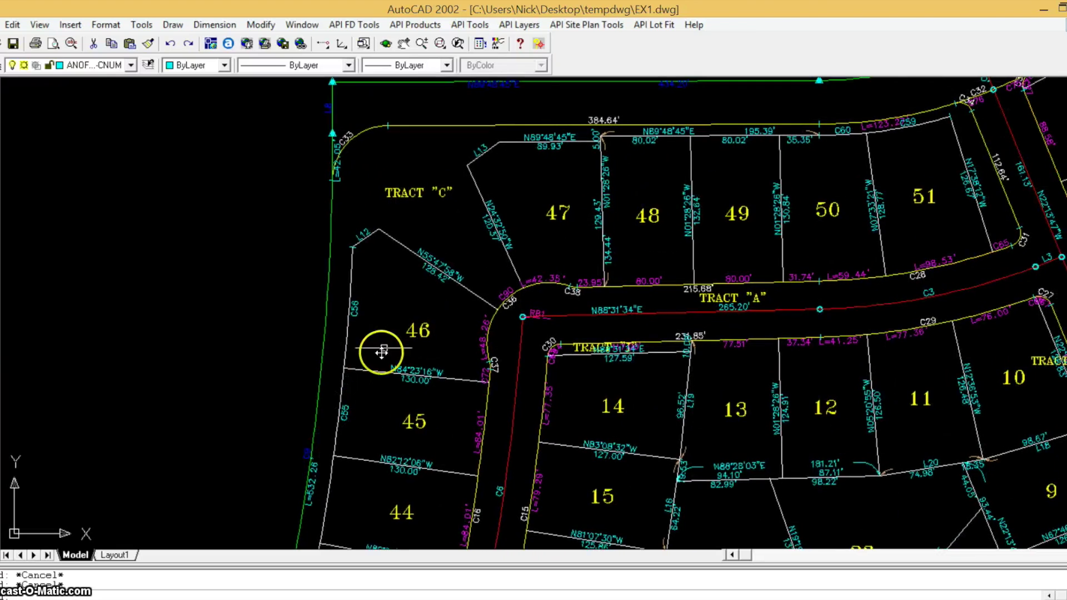
pyautogui.moveTo(466, 234); pyautogui.dragTo(412, 367, button='middle')
pyautogui.scroll(2, 422, 302)
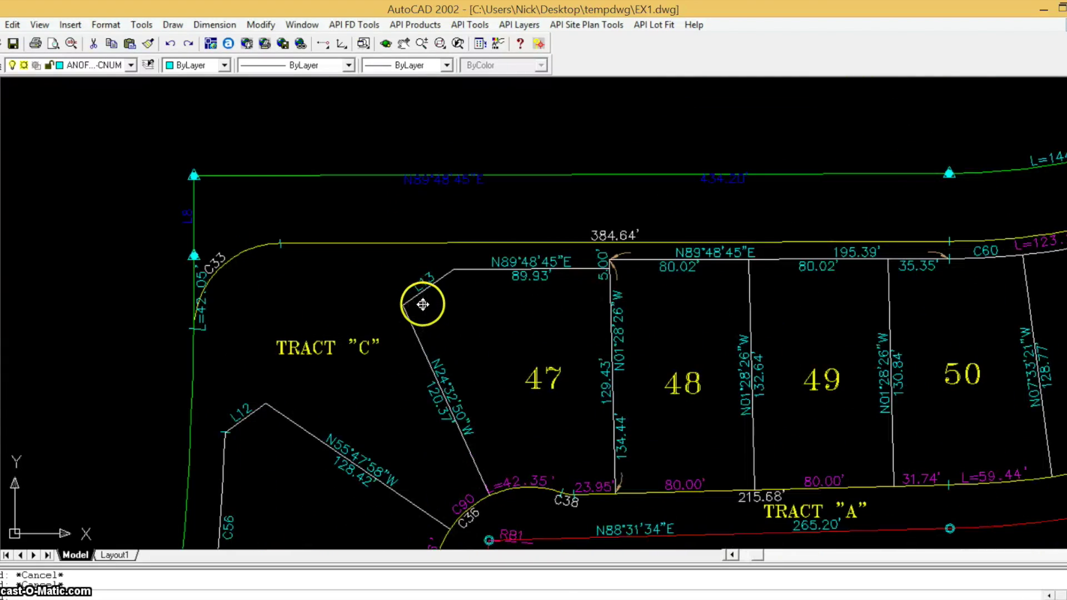
pyautogui.moveTo(431, 319); pyautogui.dragTo(424, 305, button='middle')
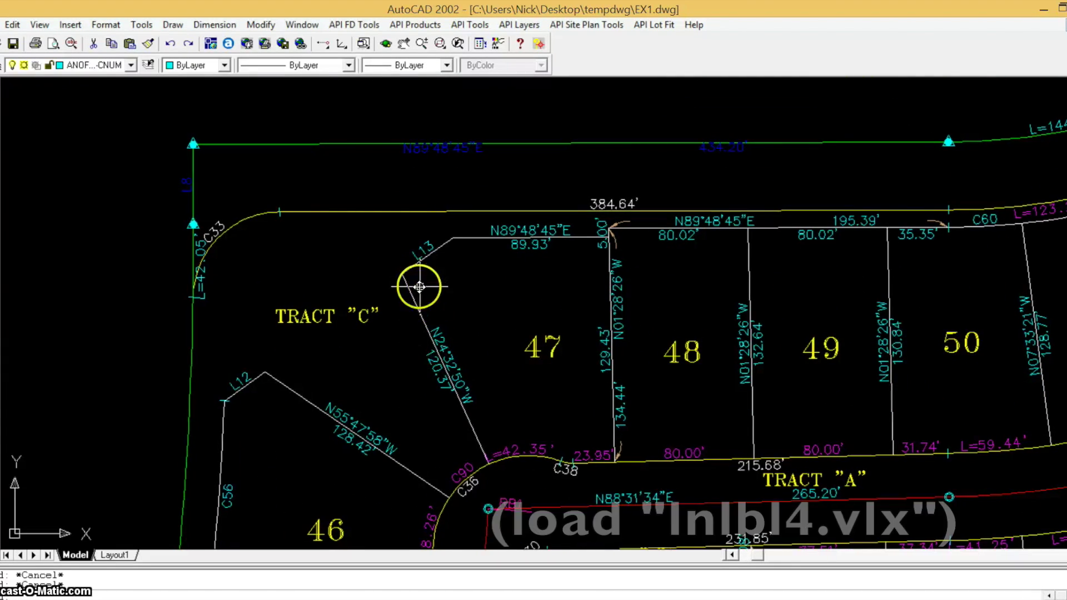
pyautogui.click(457, 357)
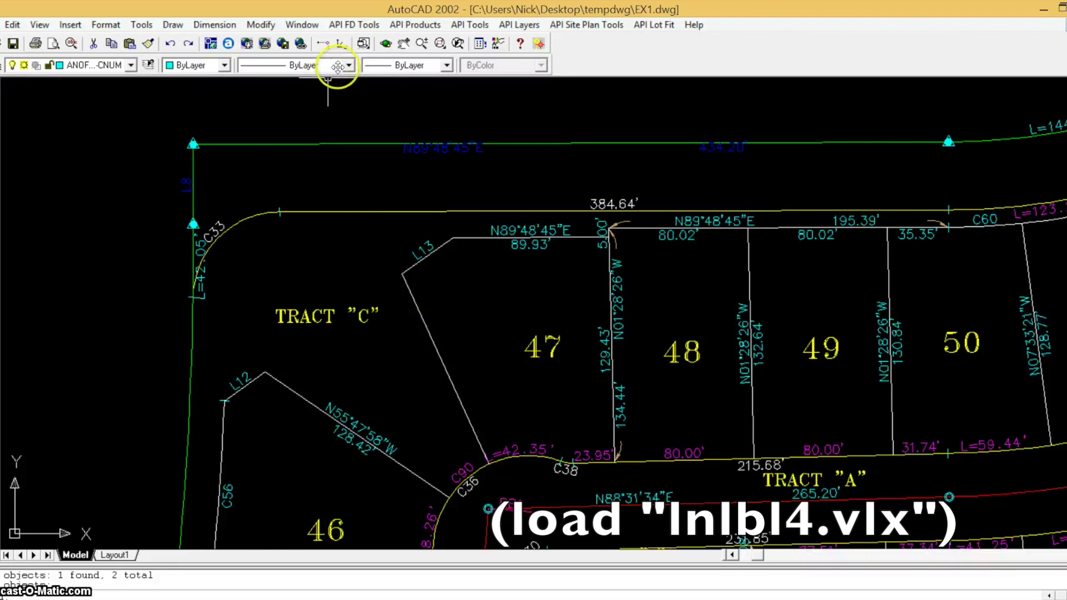
pyautogui.click(361, 26)
pyautogui.click(387, 201)
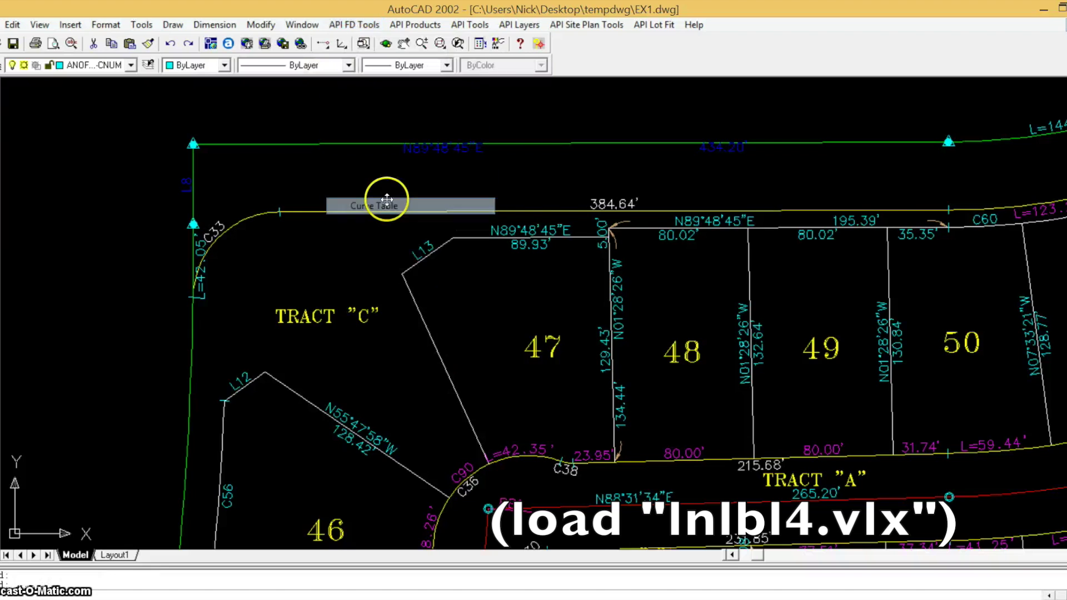
pyautogui.press('Escape')
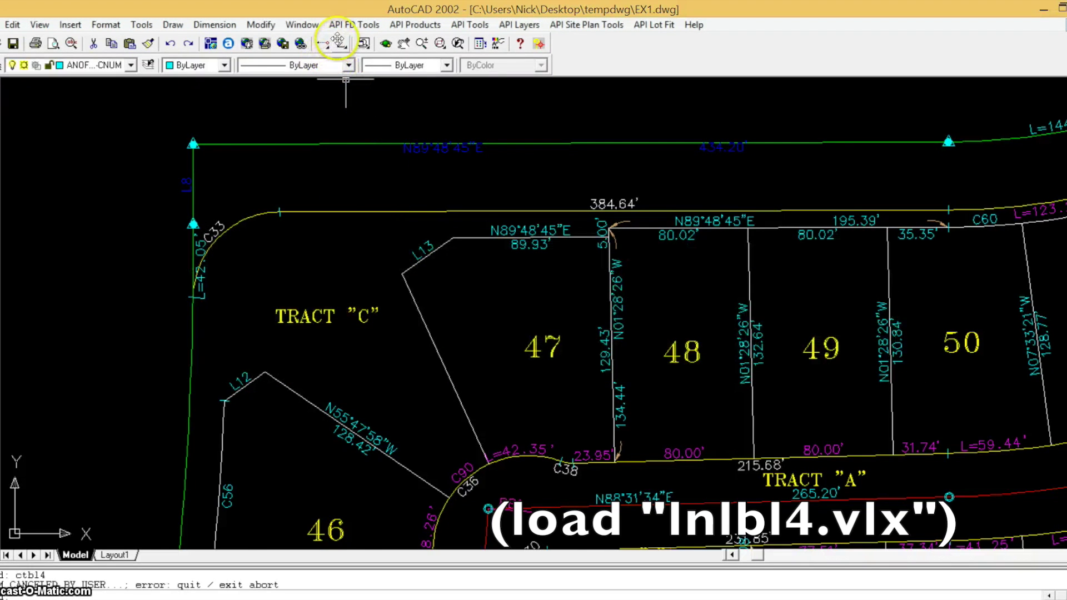
# Label lot 47's slanted boundary beside Tract "C" with Line Label, using offset 1.50, text height 5.00, prefix L and scale FP
pyautogui.click(353, 25)
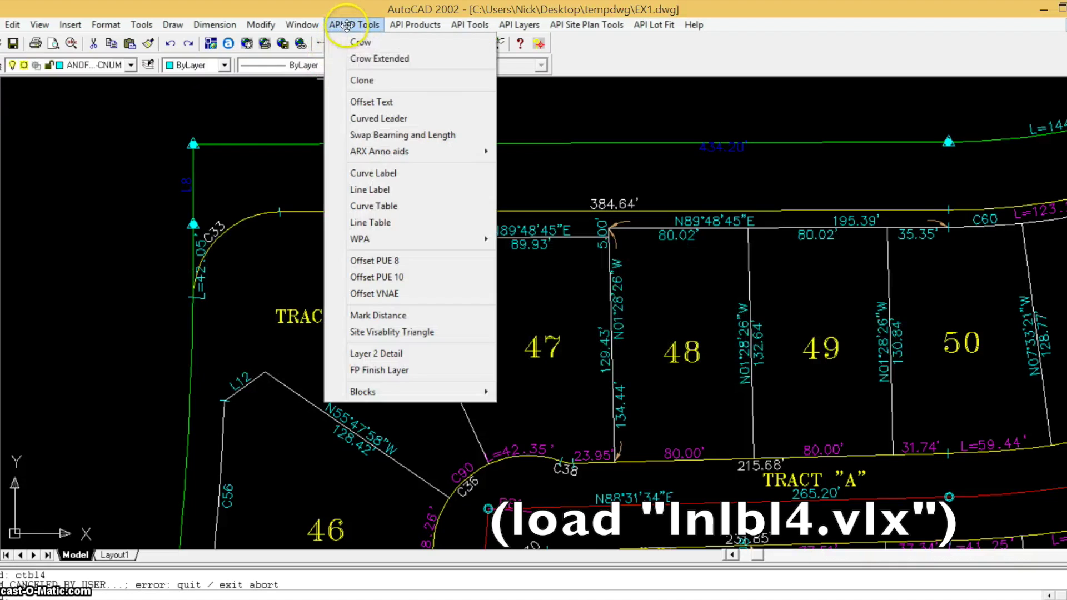
pyautogui.click(394, 189)
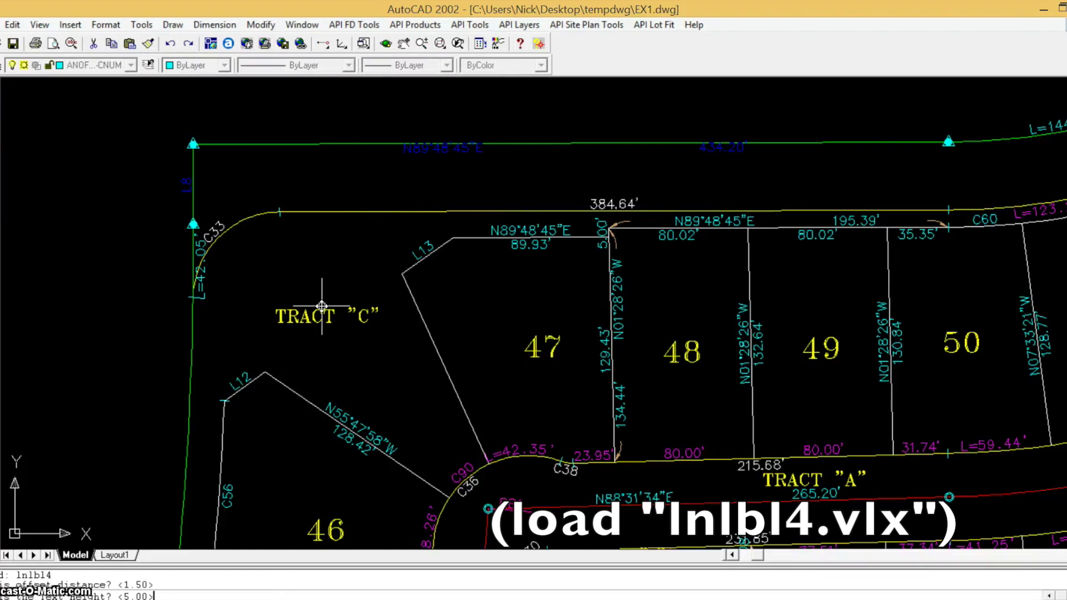
pyautogui.press('Return')
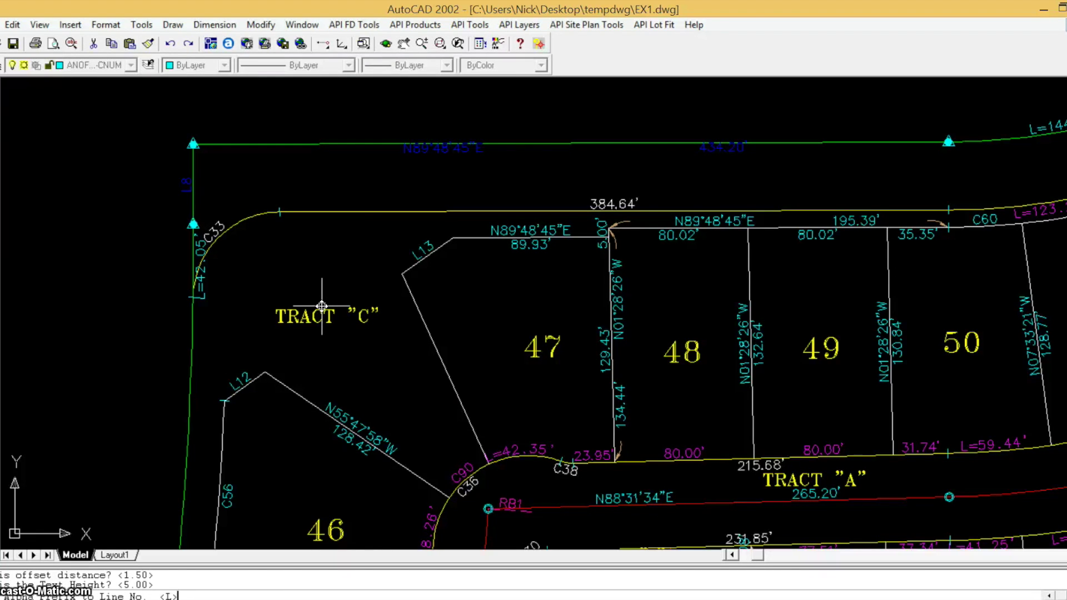
pyautogui.press('Return')
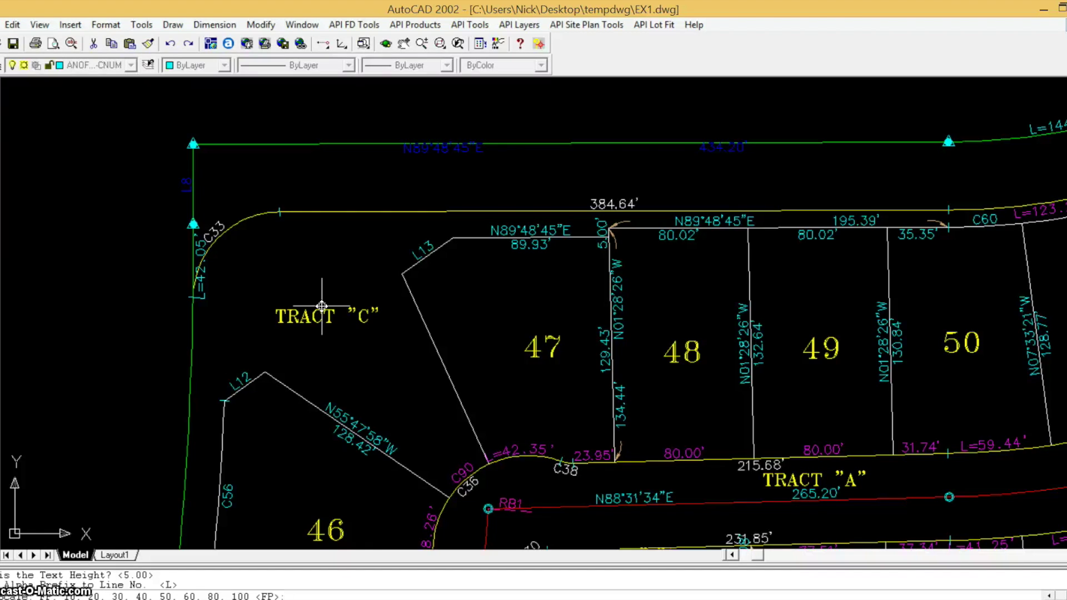
pyautogui.press('Return')
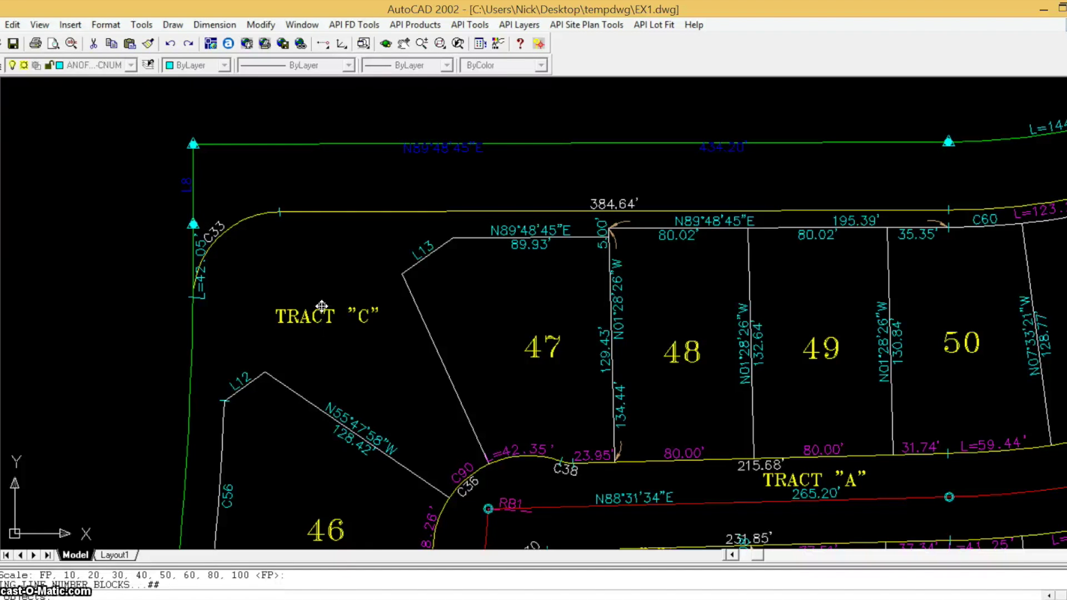
pyautogui.click(440, 358)
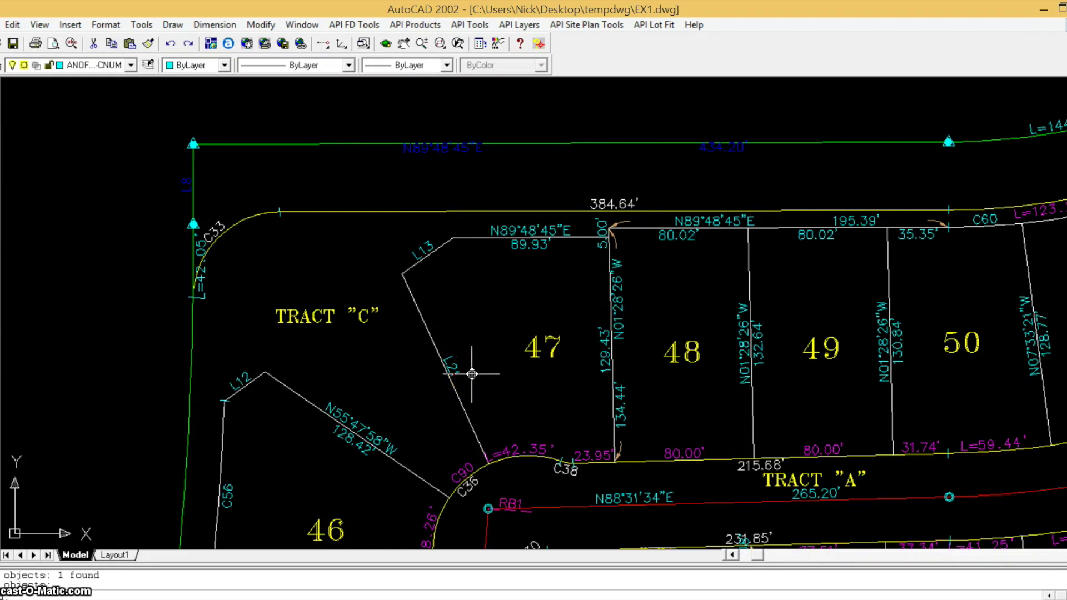
# Start a Curve Table and set columns 4 to 7 to CHORD, CHD-BRG, TANGENT and MID-ORD
pyautogui.scroll(-4, 455, 354)
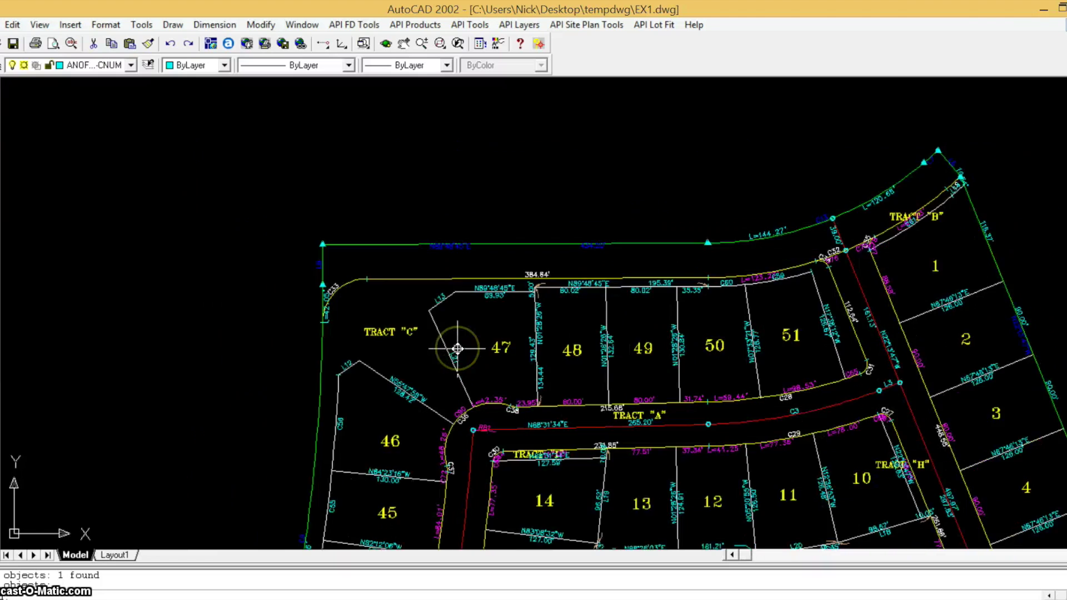
pyautogui.scroll(-3, 357, 274)
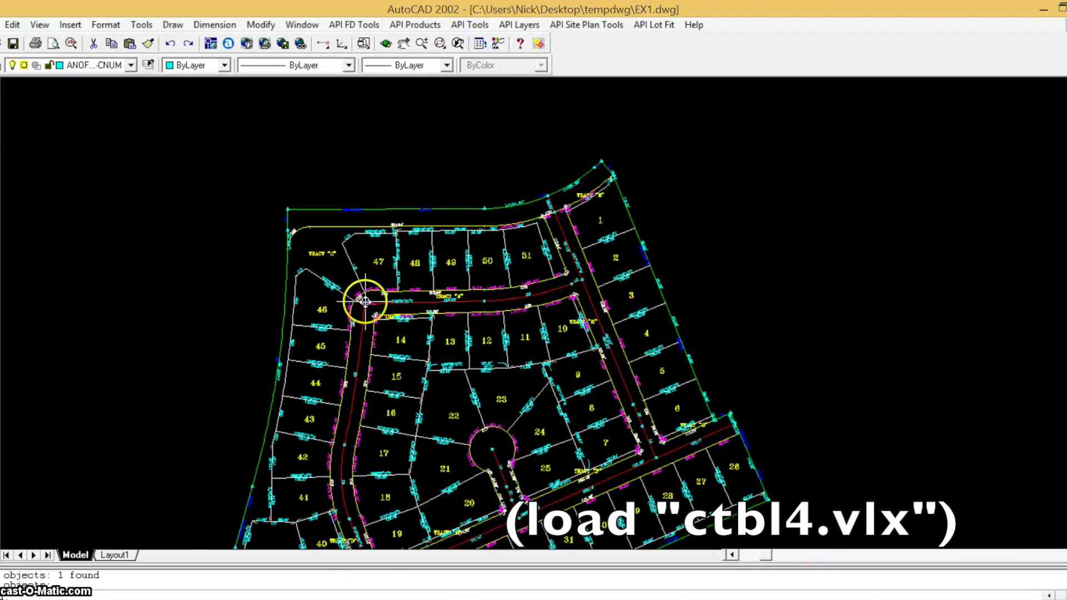
pyautogui.scroll(-3, 340, 243)
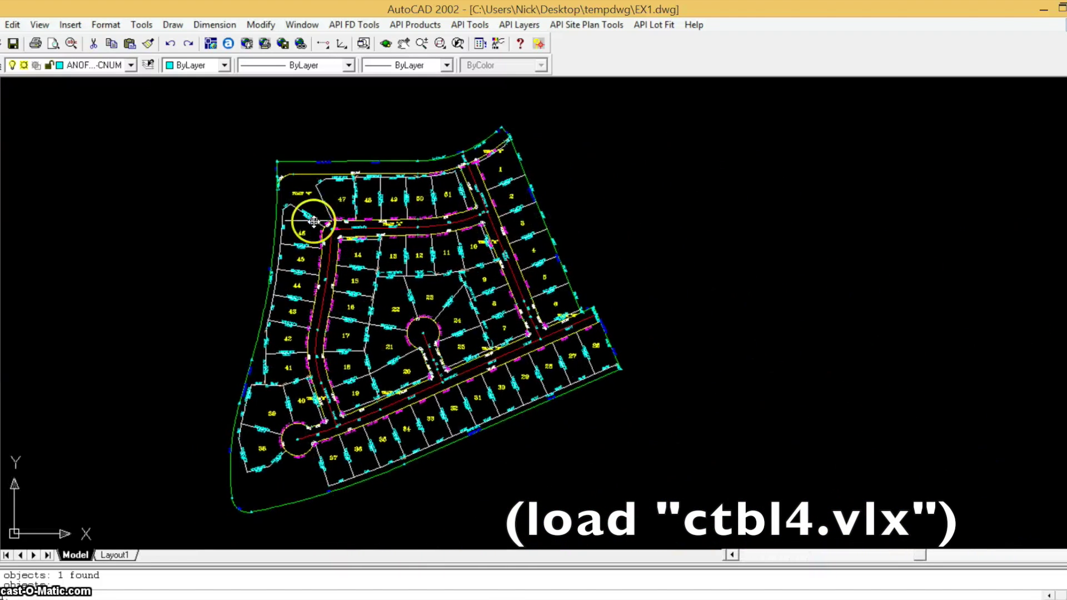
pyautogui.click(338, 22)
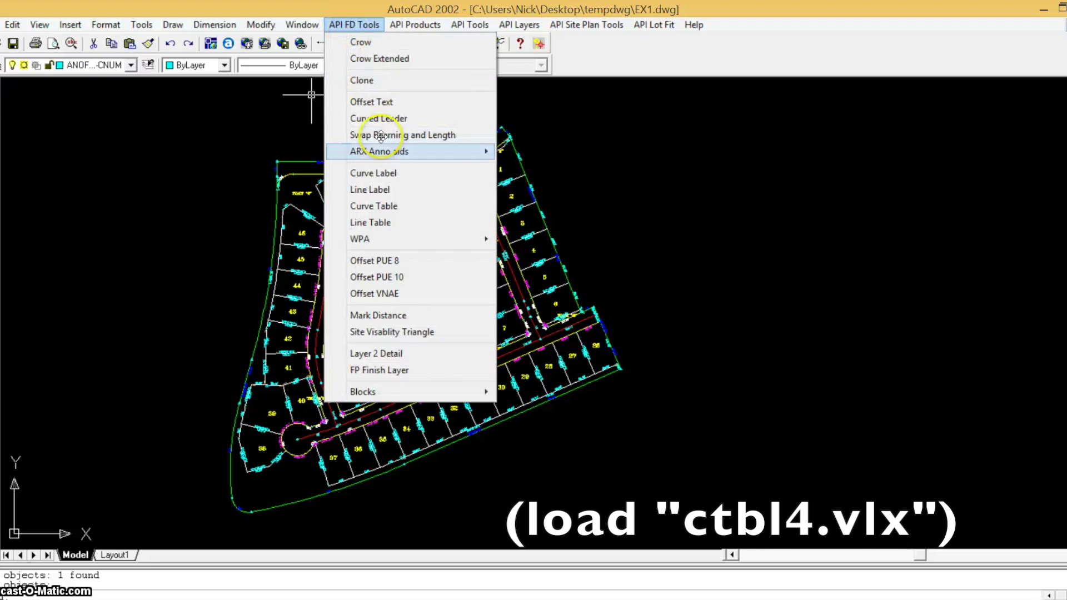
pyautogui.click(381, 207)
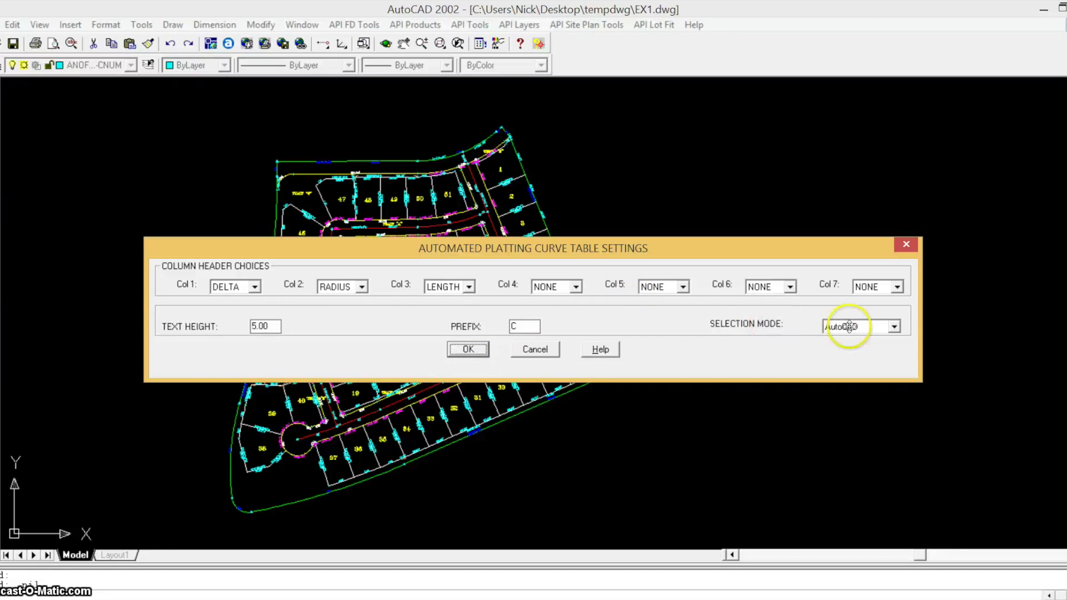
pyautogui.click(570, 287)
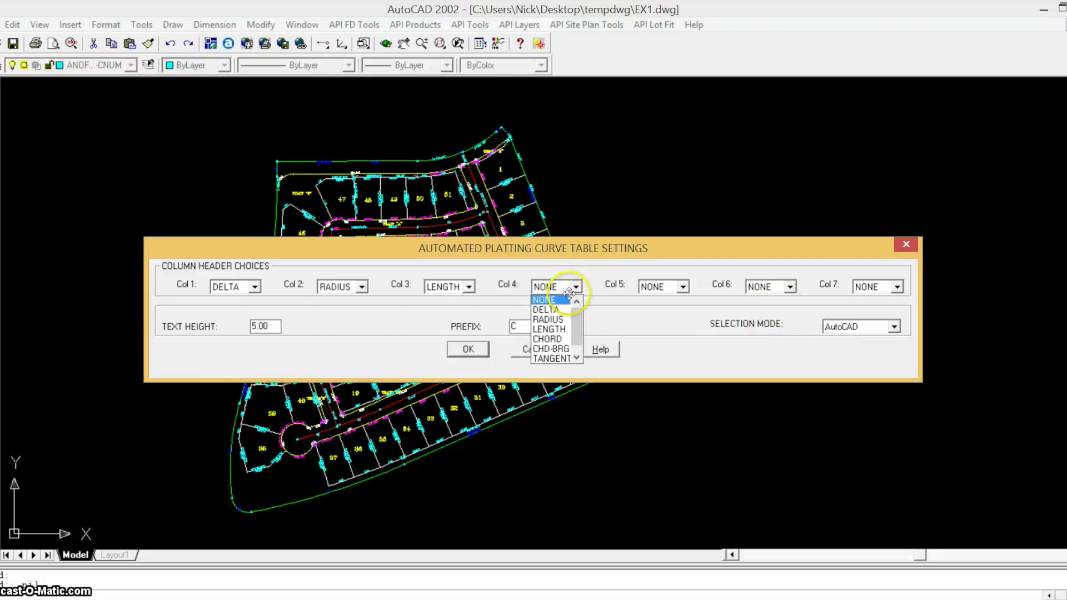
pyautogui.click(566, 339)
pyautogui.click(661, 287)
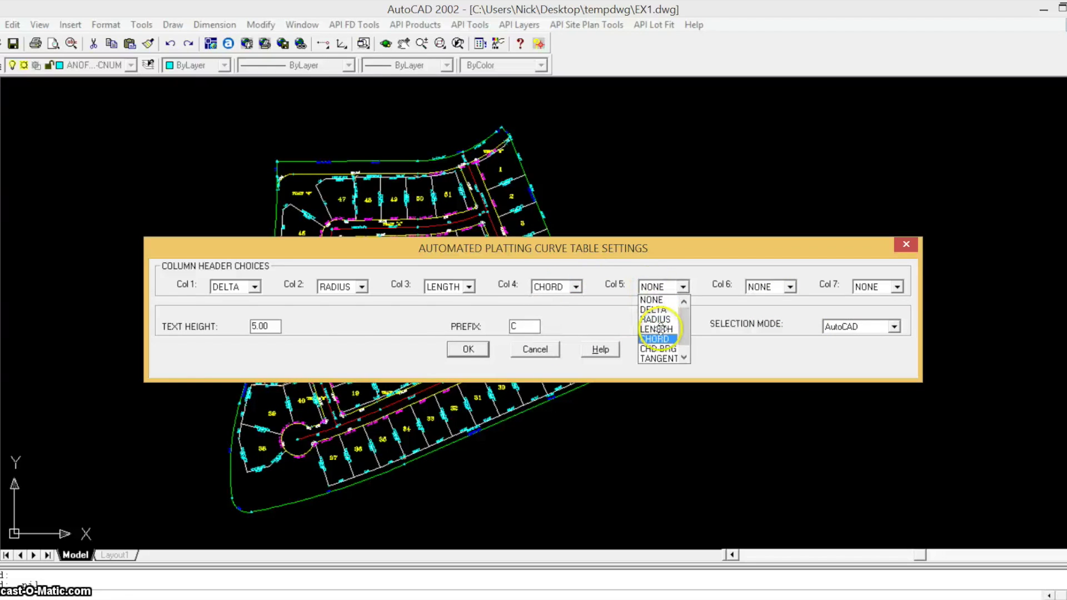
pyautogui.click(669, 349)
pyautogui.click(764, 287)
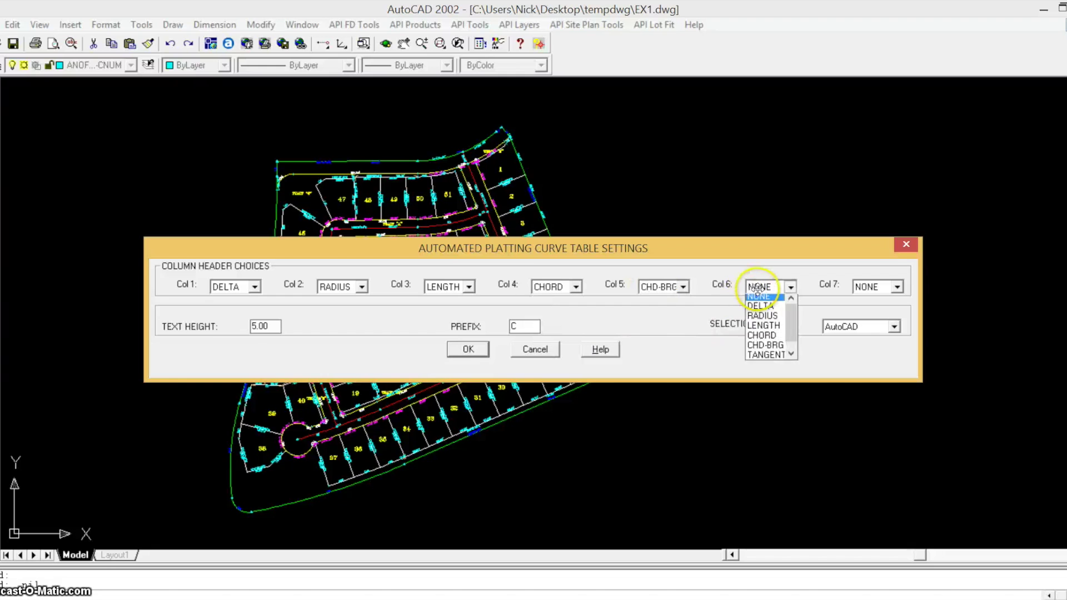
pyautogui.click(781, 358)
pyautogui.click(896, 287)
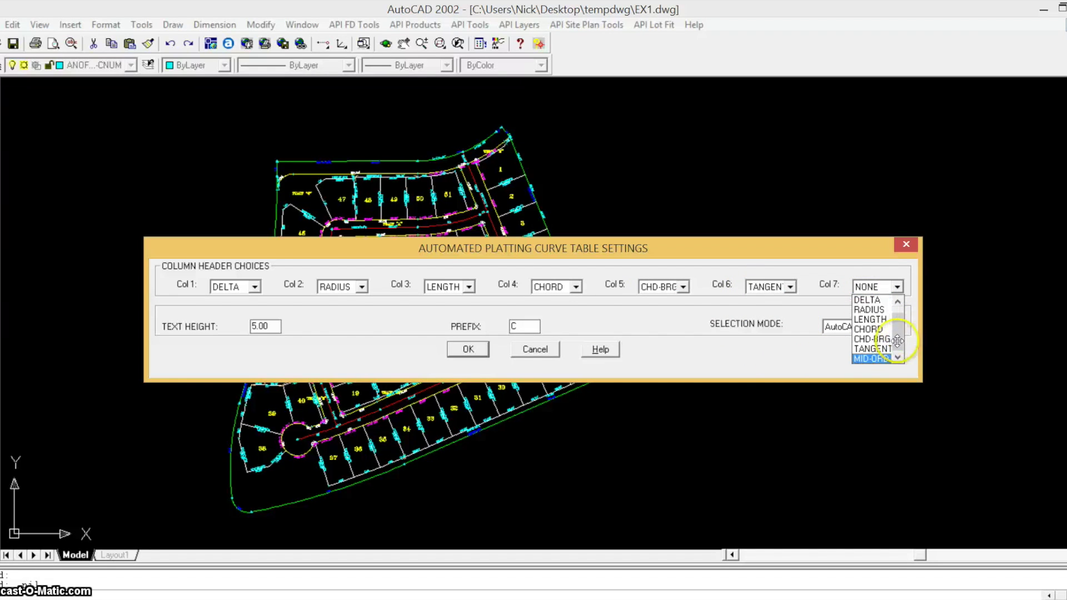
pyautogui.click(890, 358)
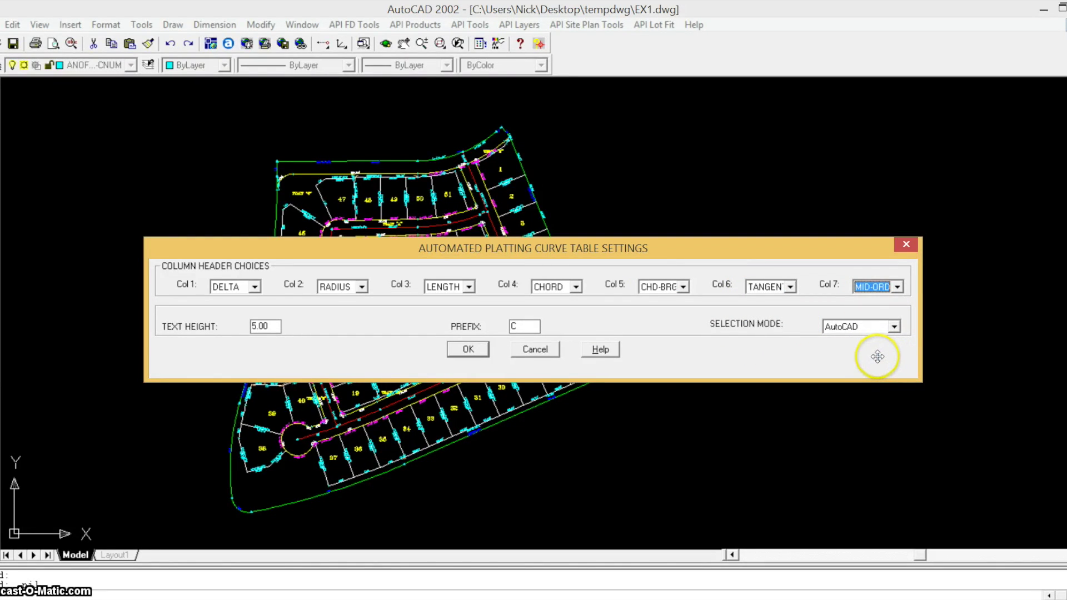
# Generate the curve table from all curve labels on the plat in AutoCAD selection mode, placing it to the right of the subdivision
pyautogui.click(893, 326)
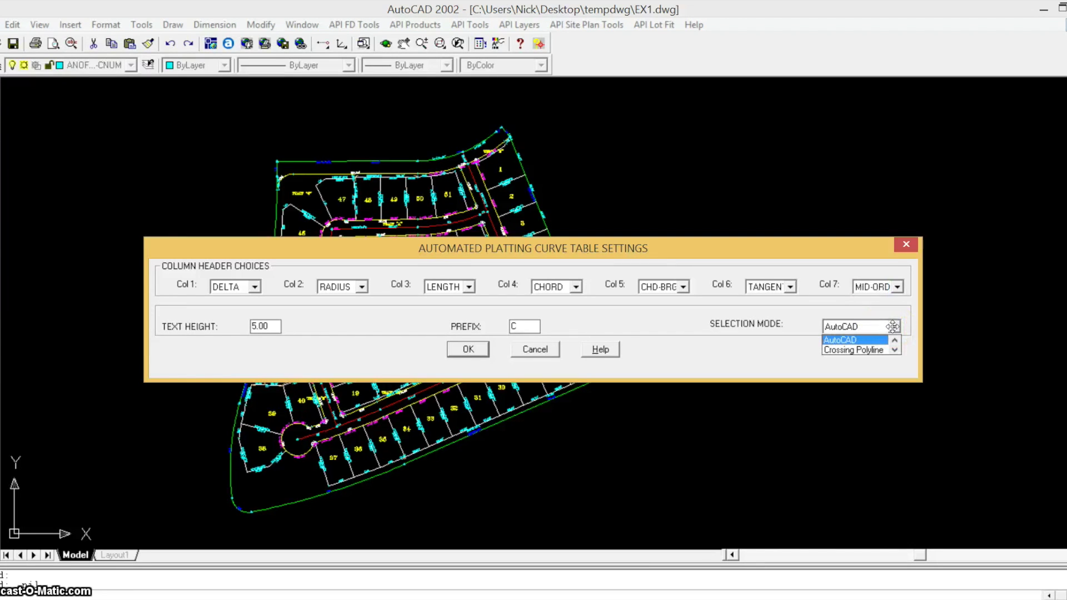
pyautogui.click(872, 339)
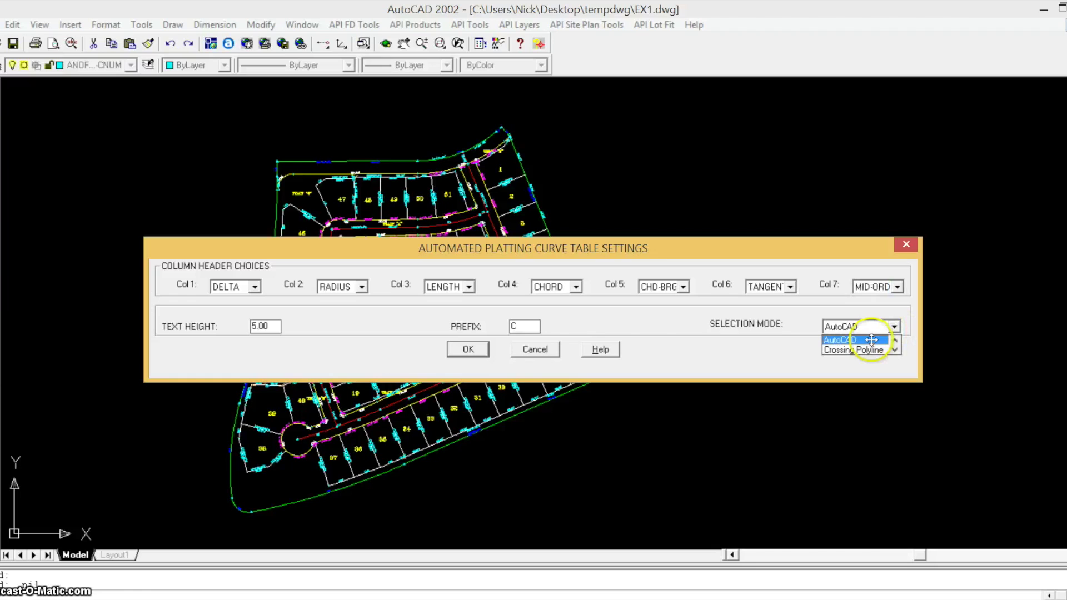
pyautogui.click(895, 326)
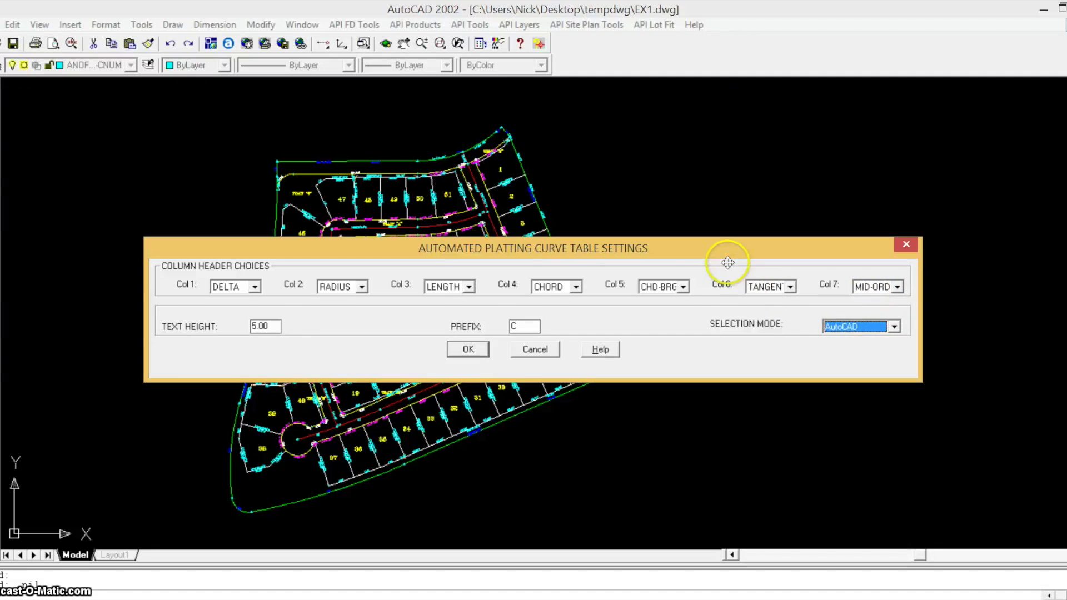
pyautogui.click(457, 350)
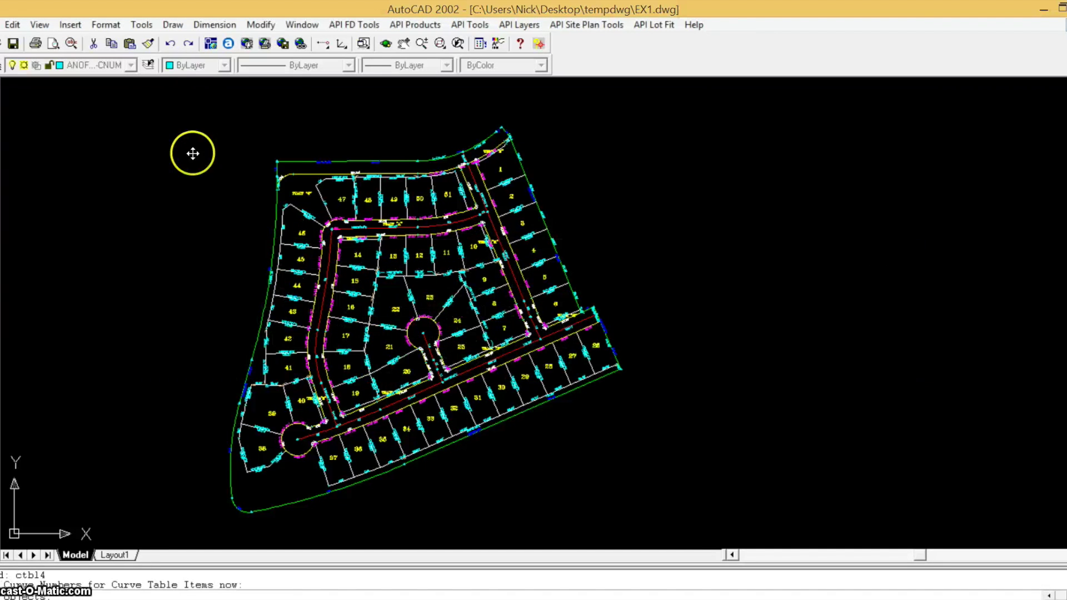
pyautogui.click(175, 118)
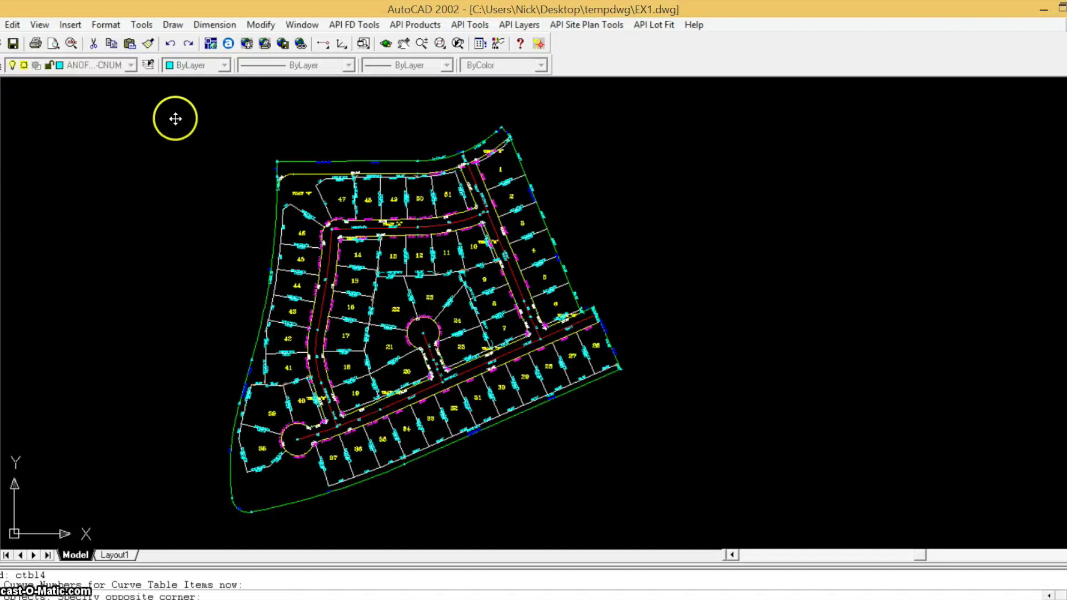
pyautogui.click(684, 528)
pyautogui.press('Return')
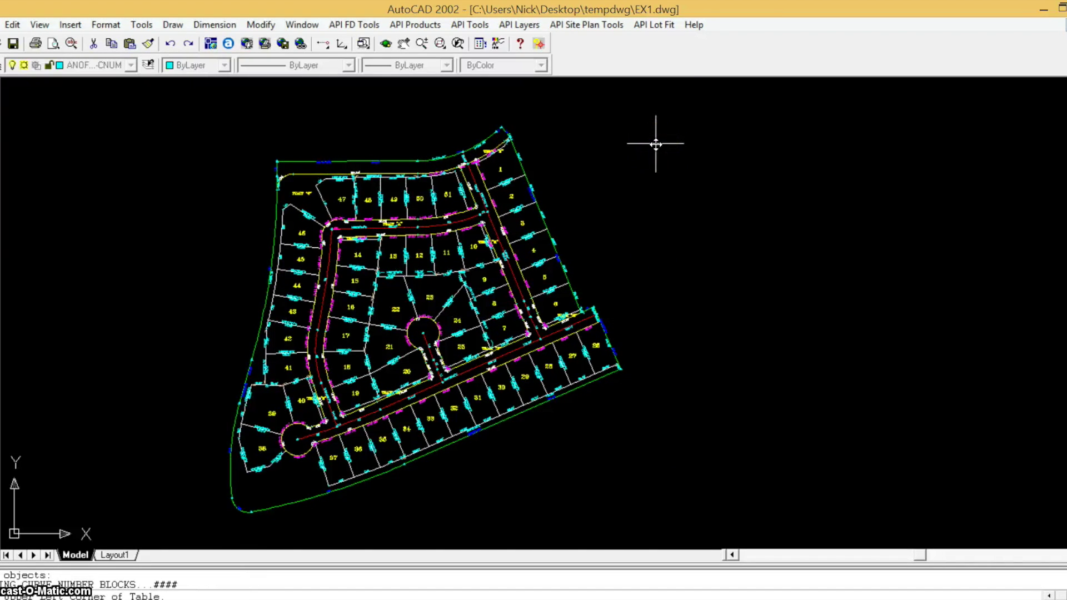
pyautogui.click(655, 144)
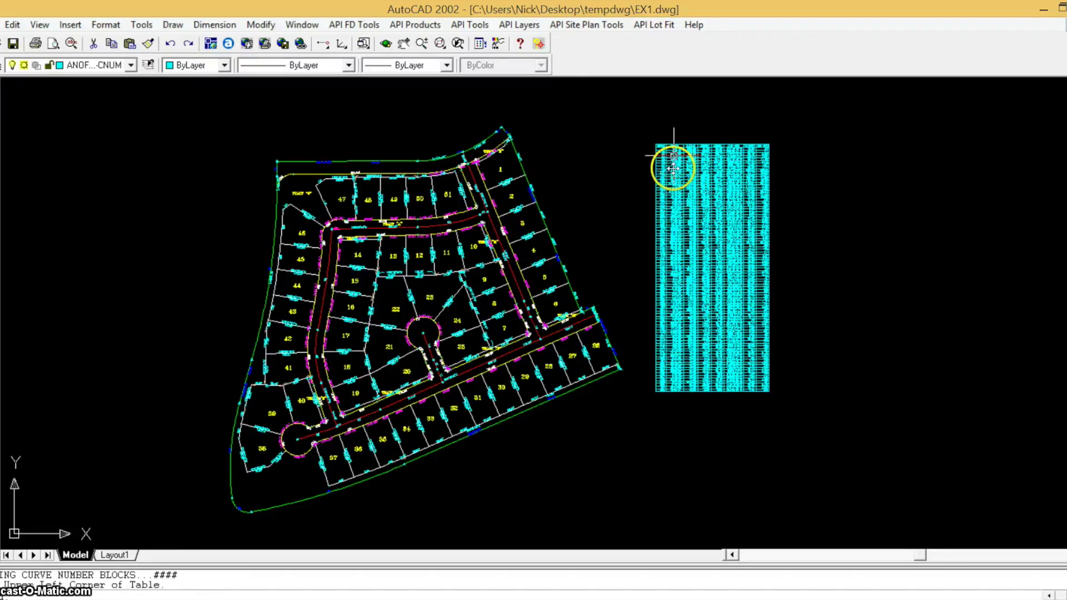
# Examine the new curve table's headers and rows up close, and return to the overall plat
pyautogui.scroll(5, 675, 166)
pyautogui.moveTo(698, 166); pyautogui.dragTo(637, 259, button='middle')
pyautogui.scroll(2, 637, 259)
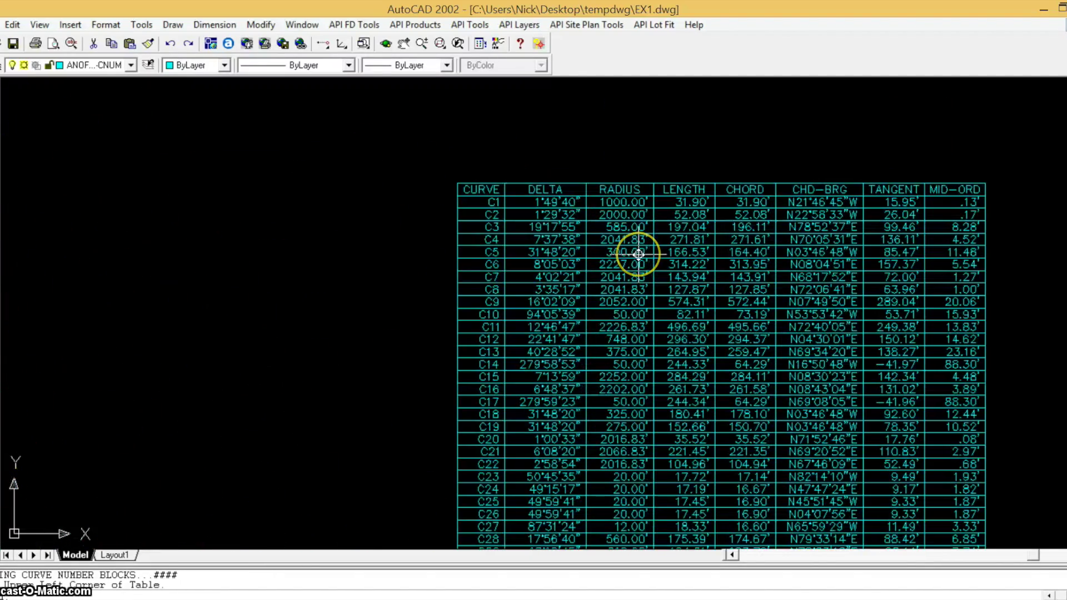
pyautogui.scroll(-7, 634, 281)
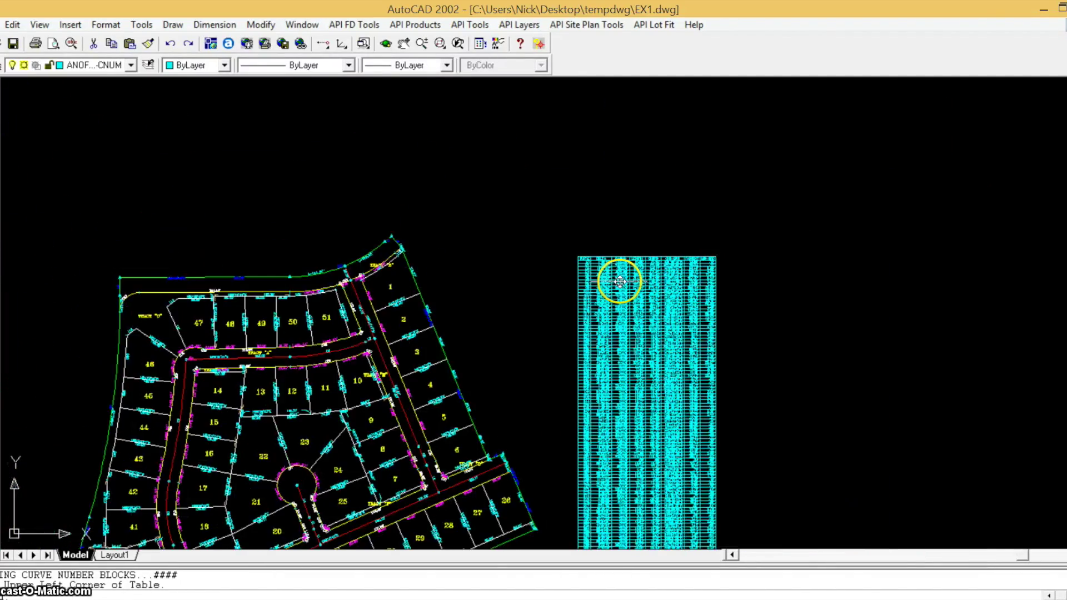
pyautogui.moveTo(559, 305); pyautogui.dragTo(624, 226, button='middle')
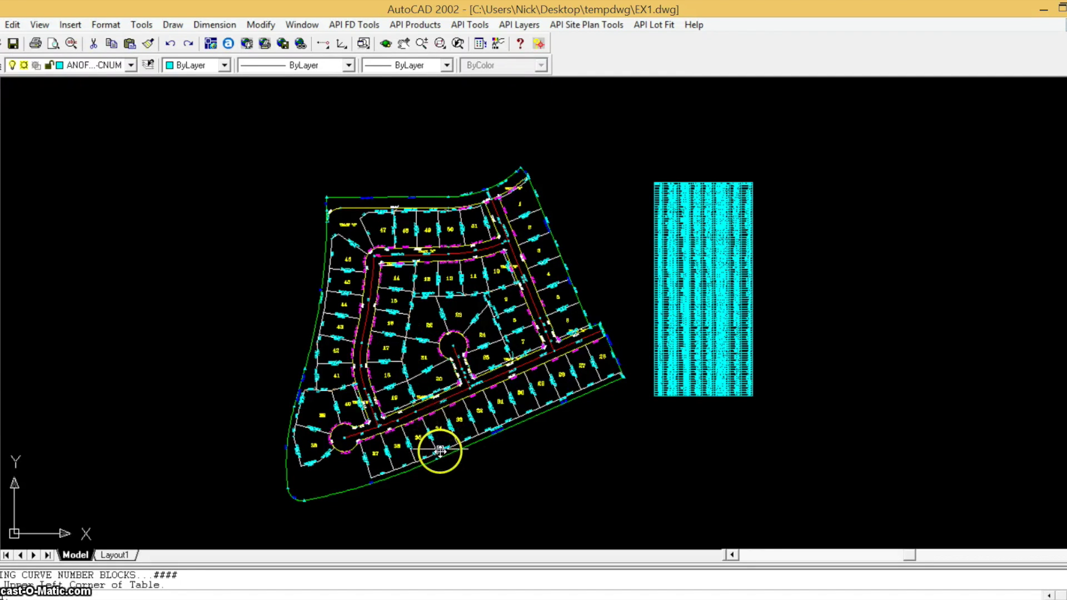
# Create a Line Table from the whole plat with text height 5.00, prefix L and AutoCAD selection mode, placed right of the curve table
pyautogui.scroll(1, 440, 449)
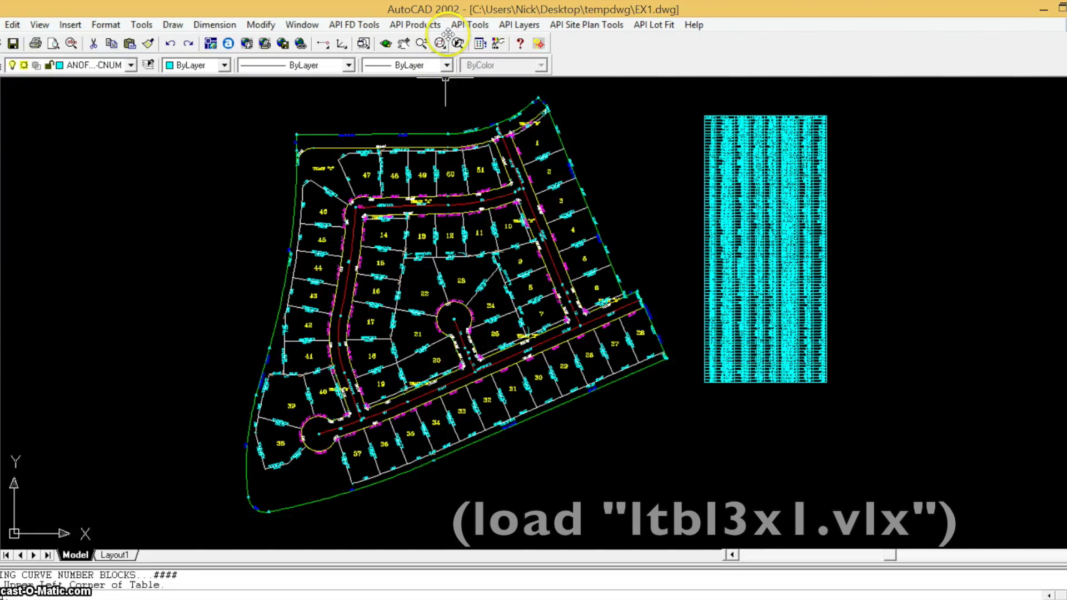
pyautogui.click(353, 24)
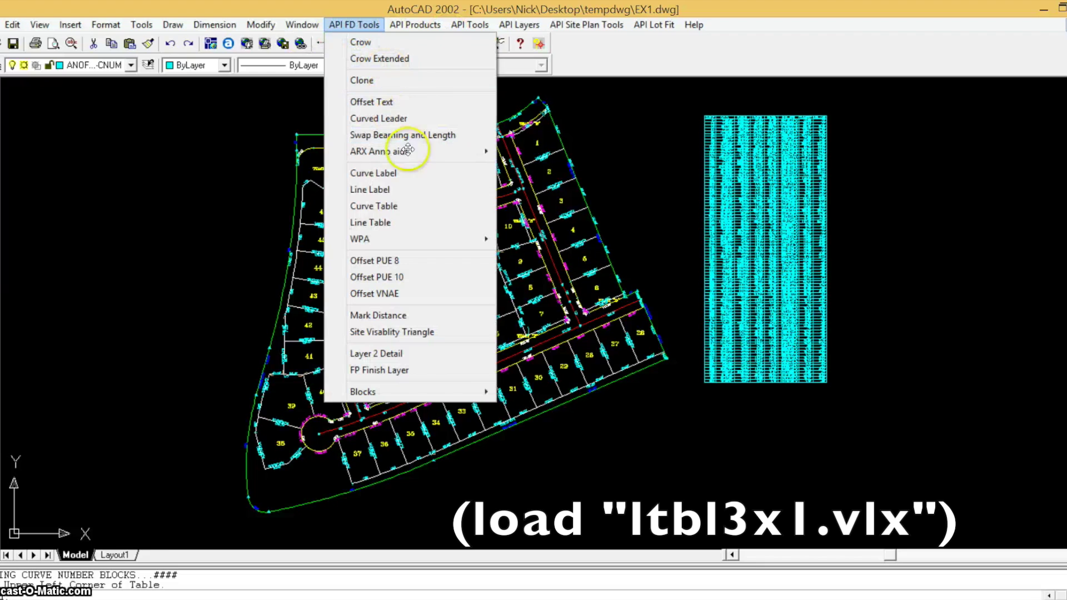
pyautogui.click(404, 221)
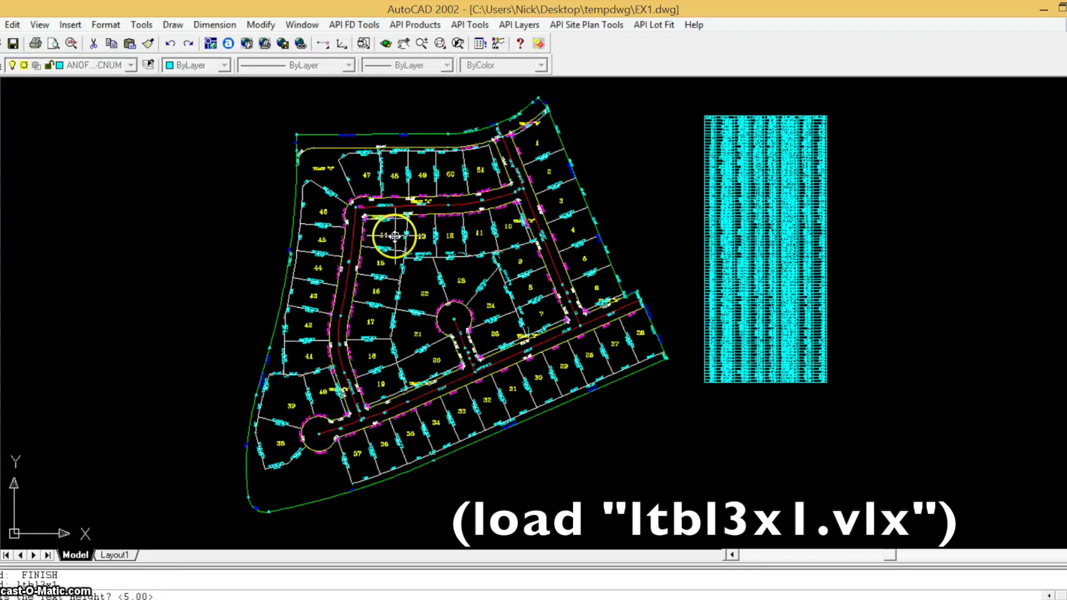
pyautogui.press('Return')
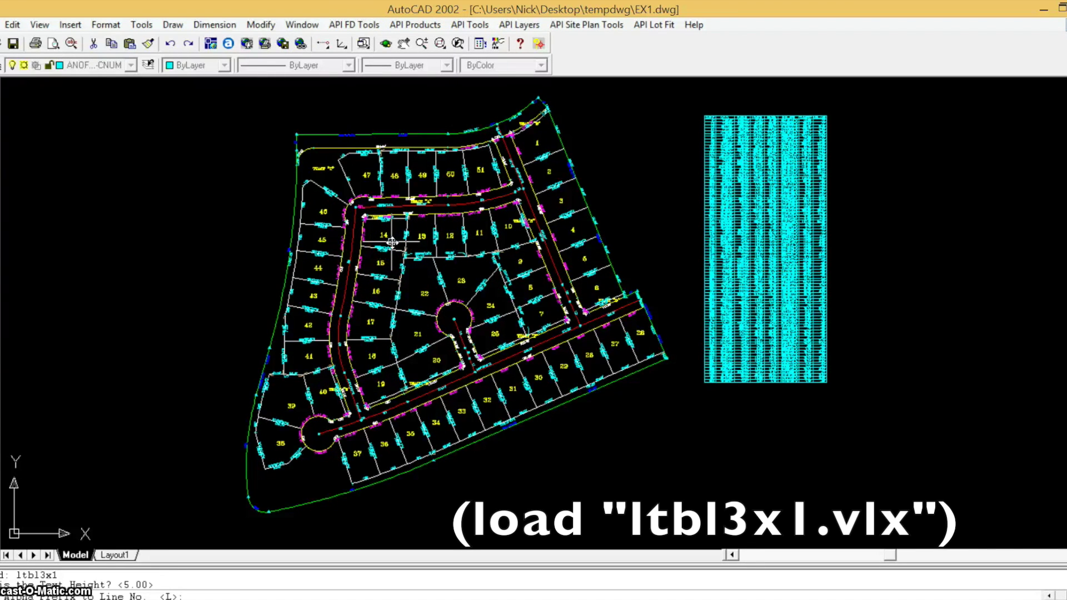
pyautogui.press('Return')
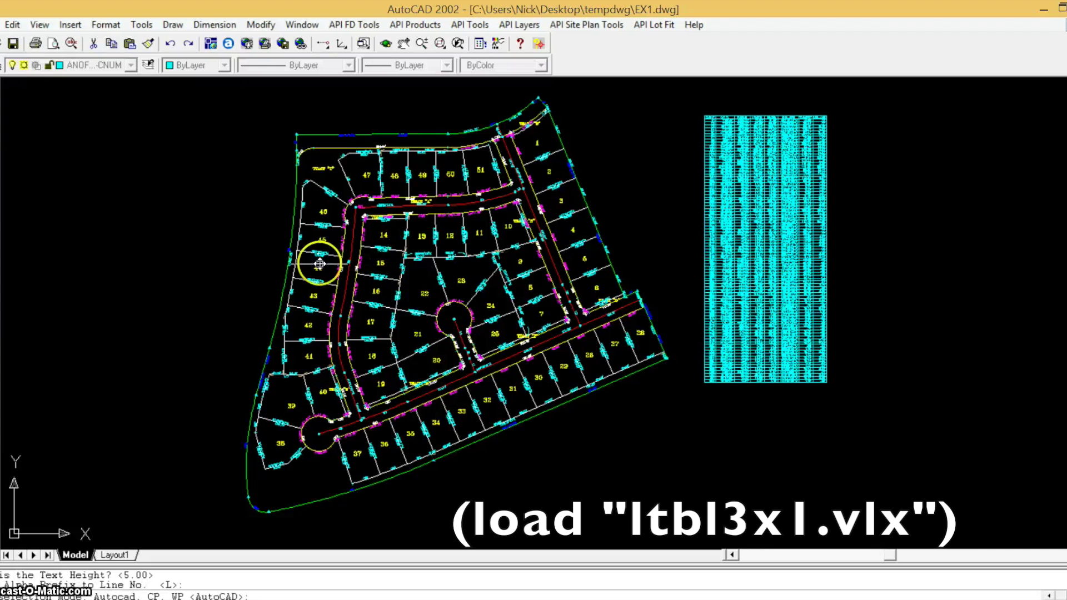
pyautogui.press('Return')
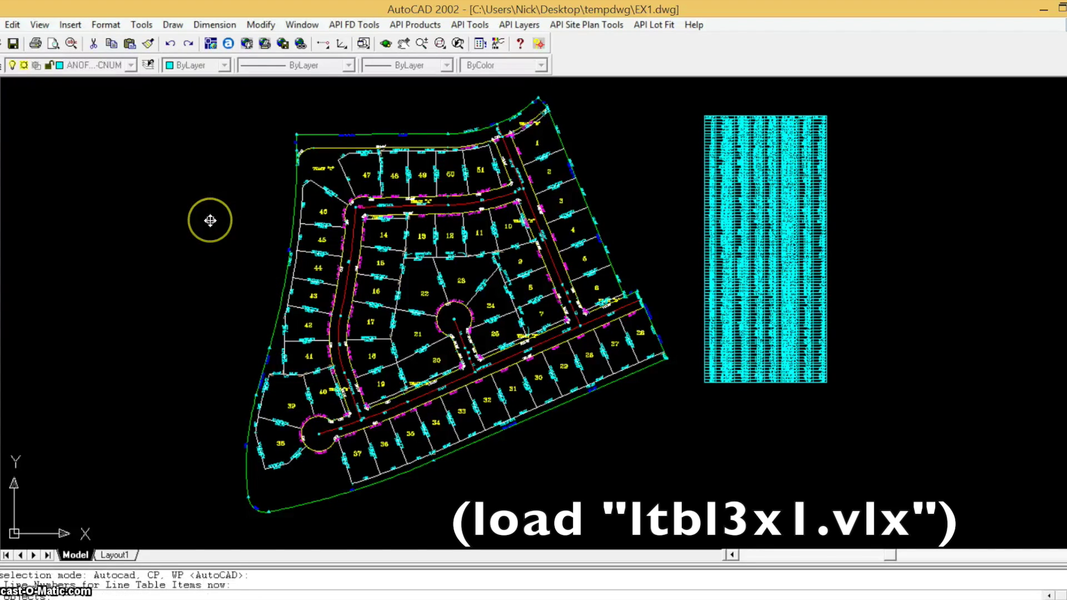
pyautogui.click(674, 497)
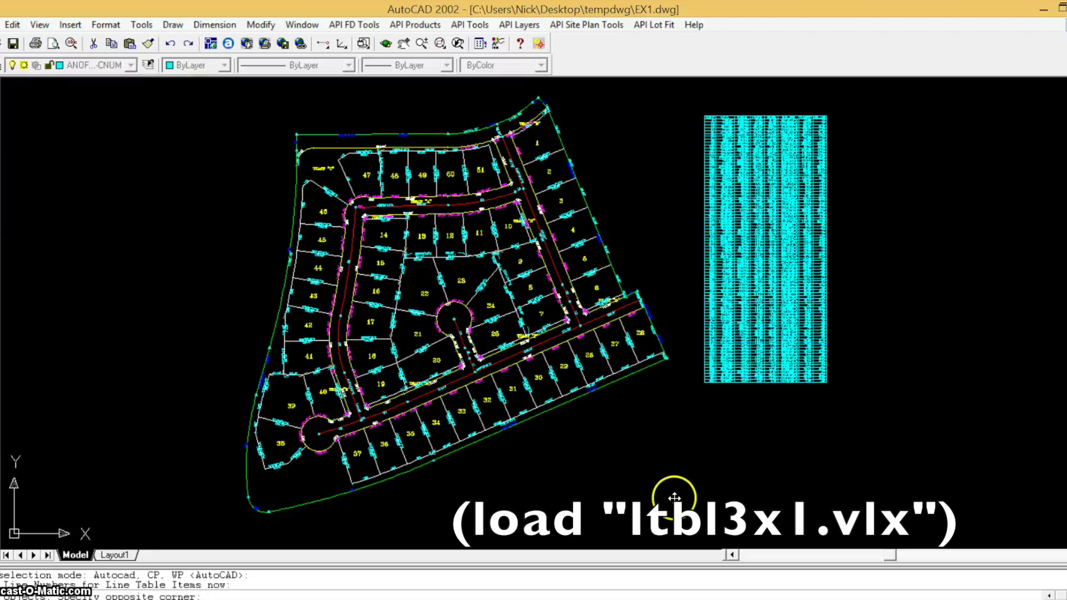
pyautogui.click(687, 527)
pyautogui.press('Return')
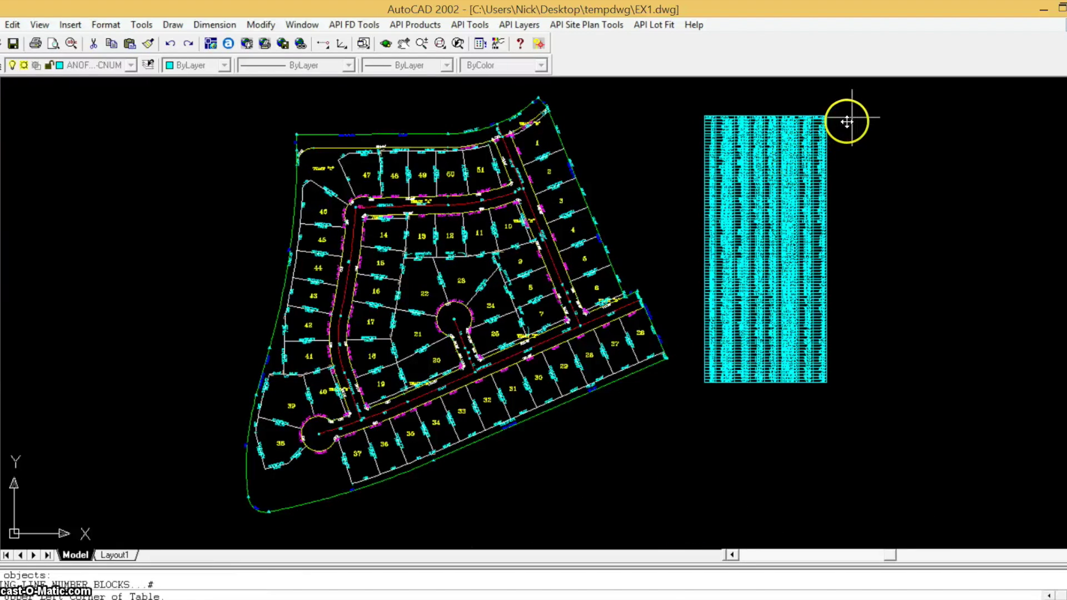
pyautogui.scroll(6, 881, 161)
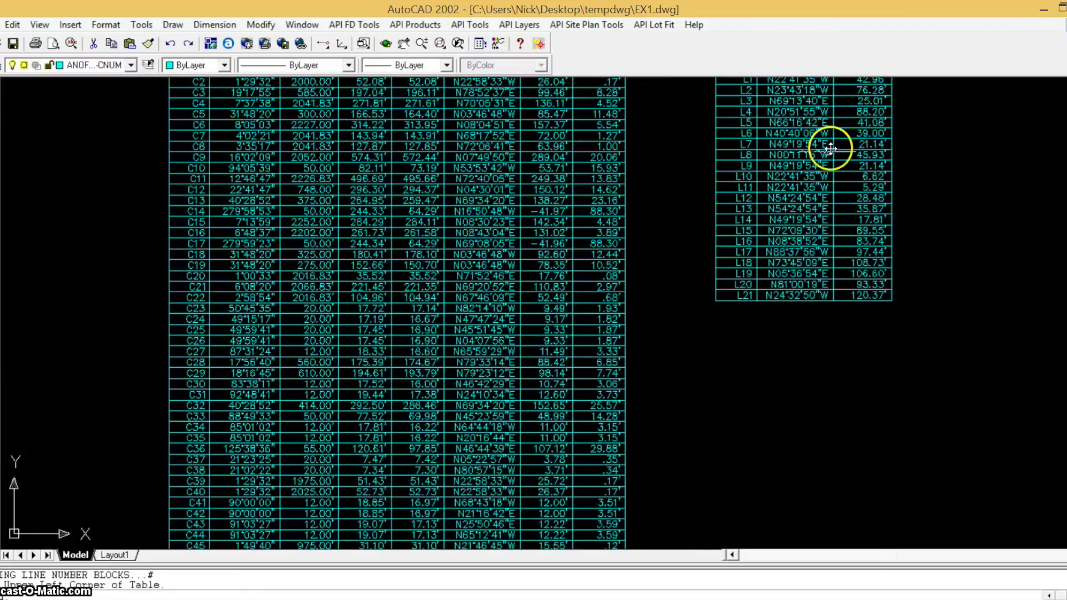
# Start another Line Table with text height 5.00, line number prefix RB and AutoCAD selection mode
pyautogui.scroll(-3, 804, 233)
pyautogui.scroll(-4, 802, 234)
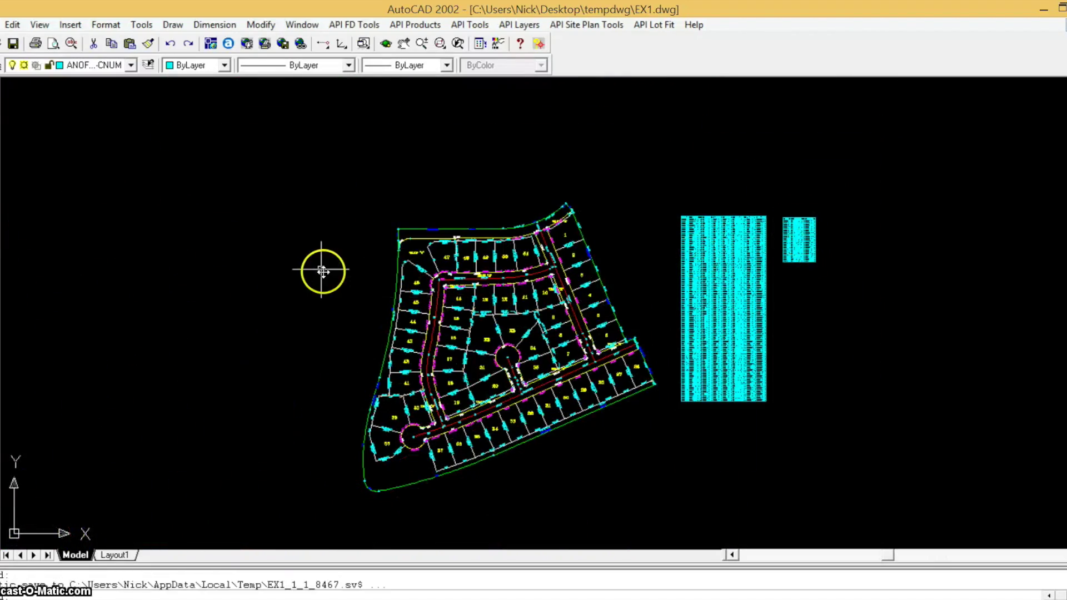
pyautogui.click(320, 270)
pyautogui.press('Return')
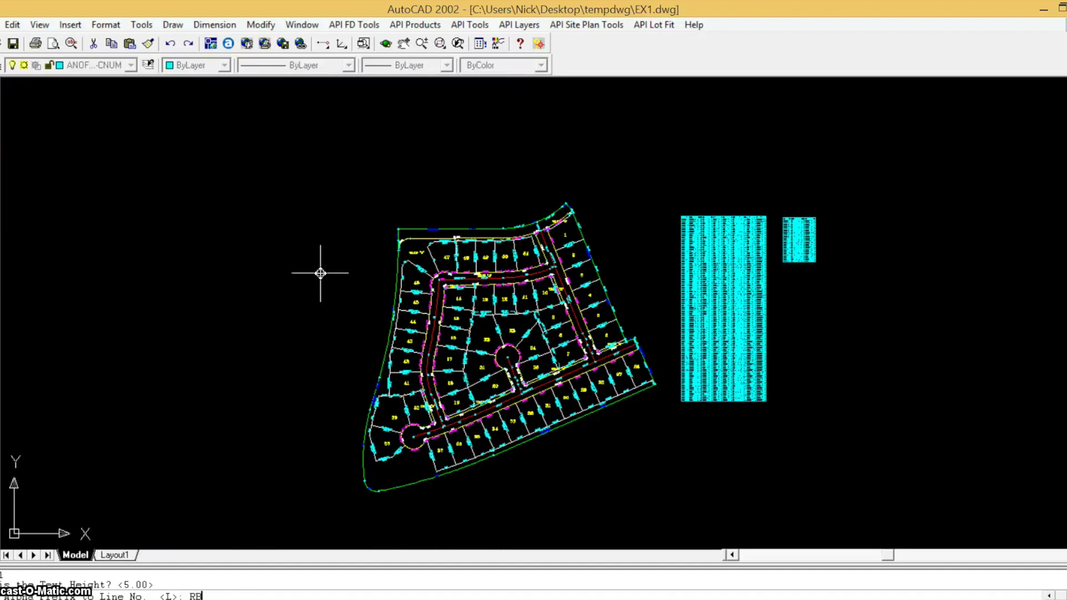
pyautogui.write('RB')
pyautogui.press('Return')
pyautogui.press('Return')
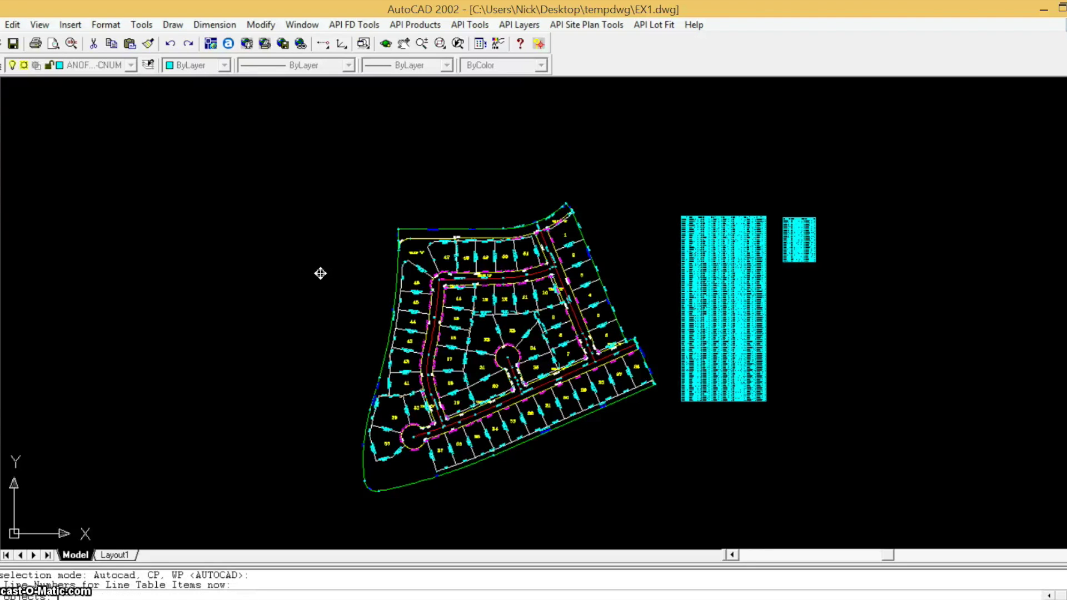
# Generate the RB line table from the labels across the whole plat, placing it below the existing line table
pyautogui.click(296, 148)
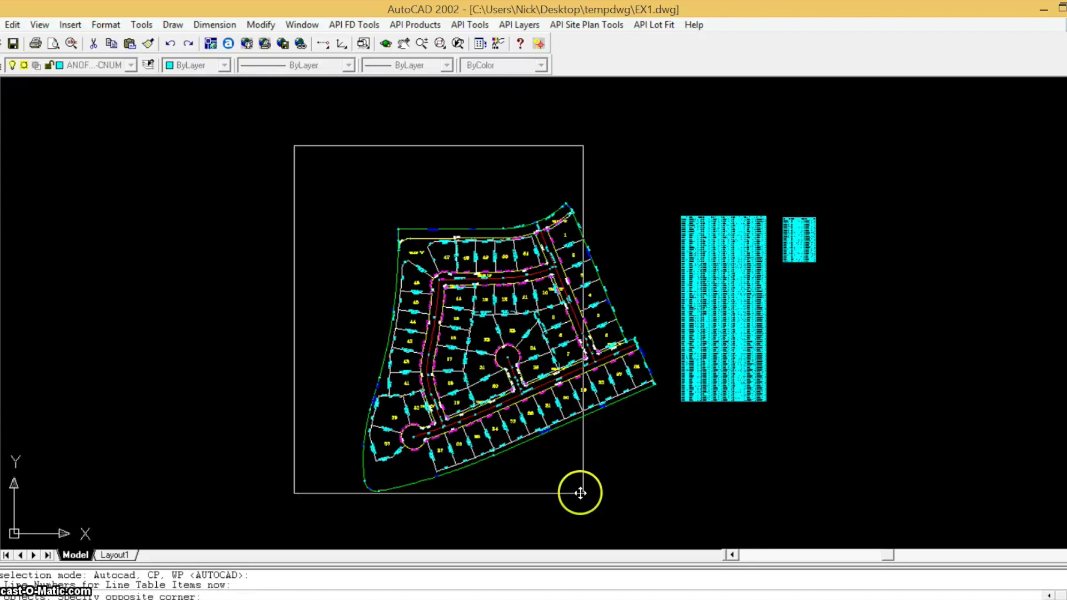
pyautogui.click(665, 513)
pyautogui.press('Return')
# Examine the new RB table and its matching RB label at the road centerline corner near lot 46, and return to the overall plat
pyautogui.scroll(6, 794, 302)
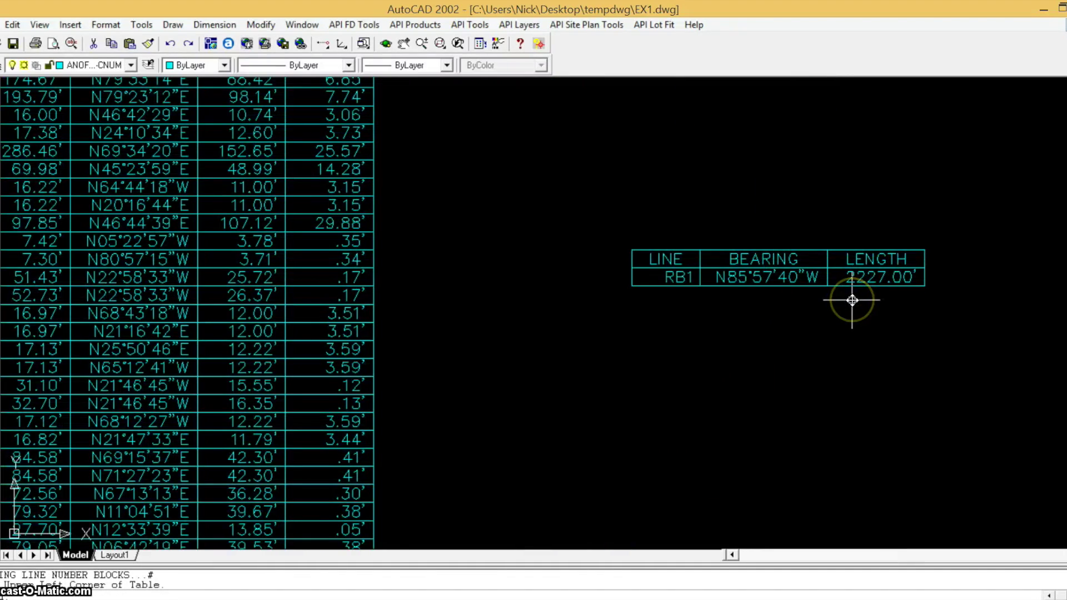
pyautogui.scroll(-6, 852, 301)
pyautogui.scroll(6, 202, 269)
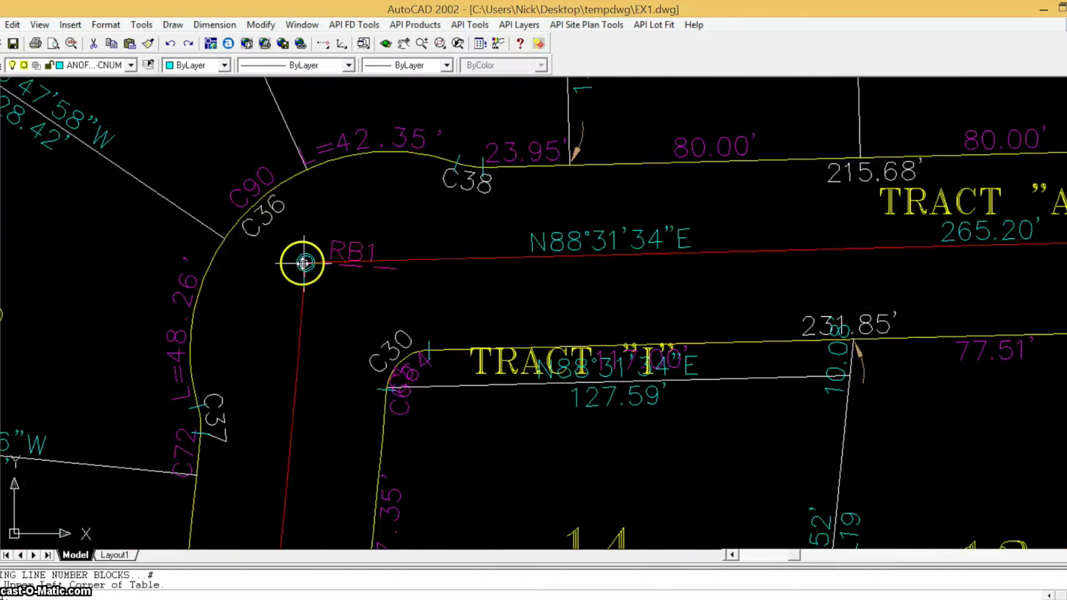
pyautogui.scroll(-7, 305, 263)
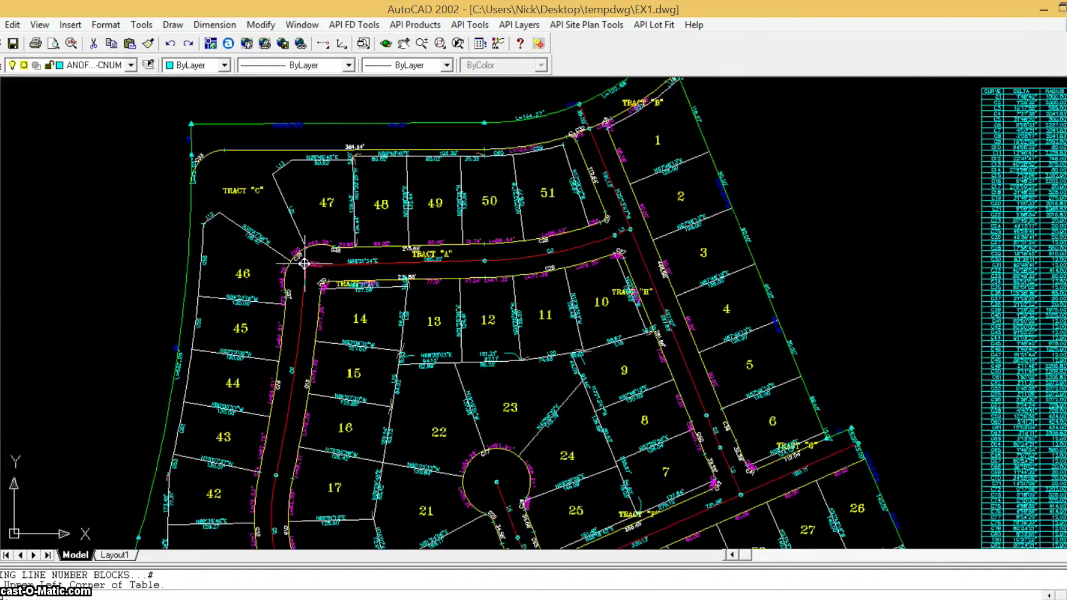
pyautogui.moveTo(305, 262); pyautogui.dragTo(299, 232, button='middle')
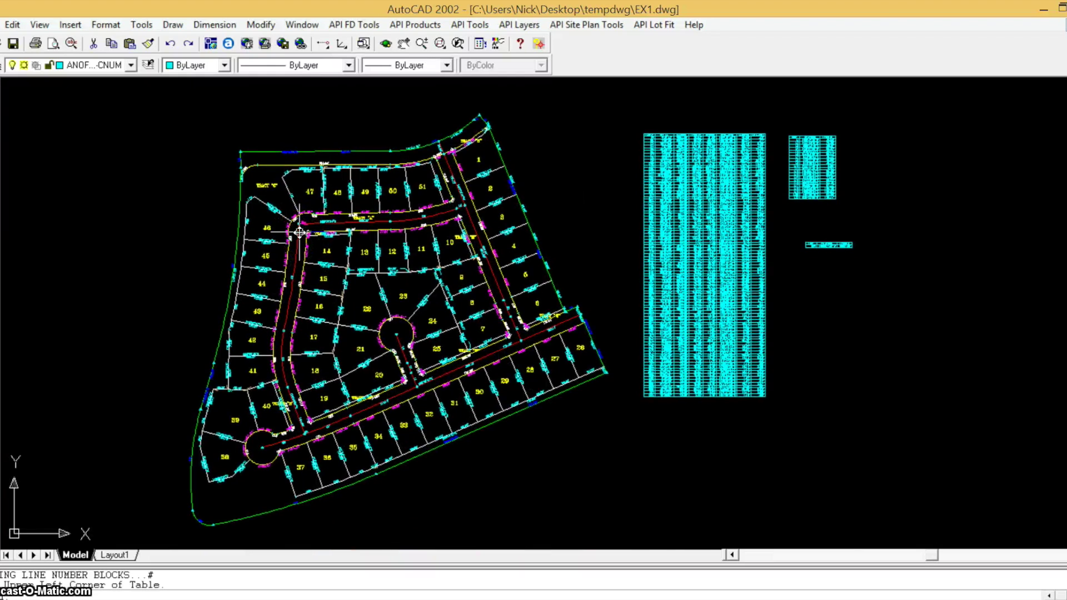